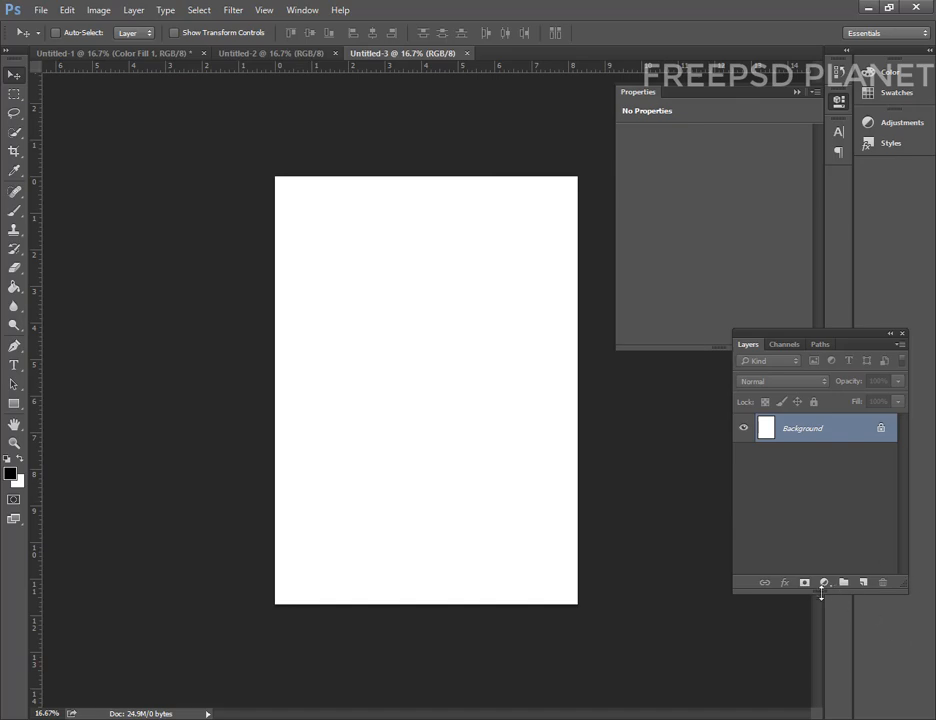
Add a solid colour fill layer in #b72d6a above the background.
left_click(824, 583)
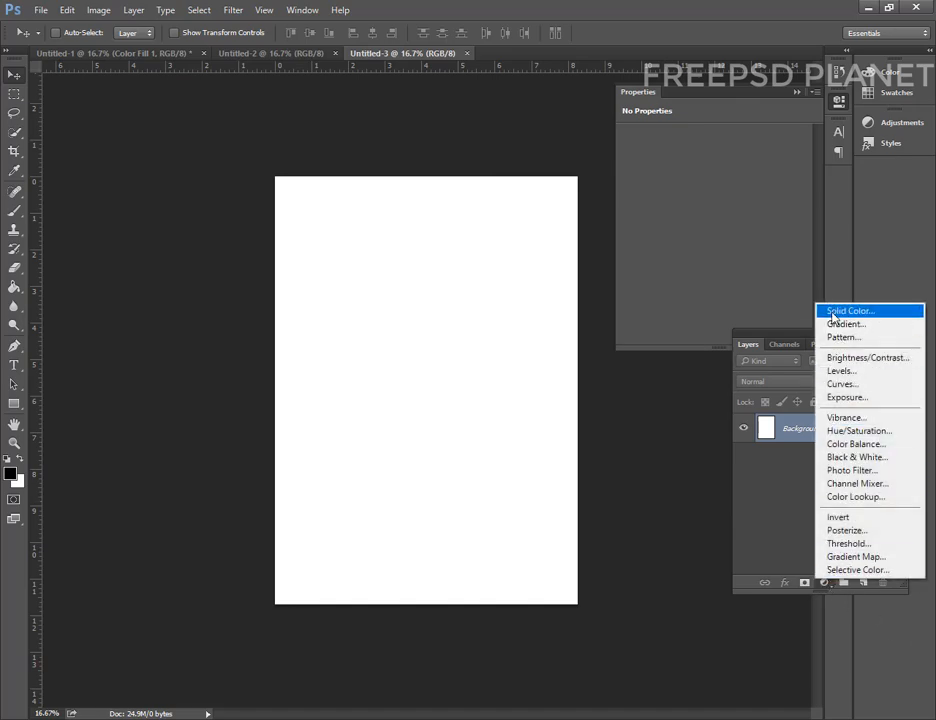
left_click(846, 311)
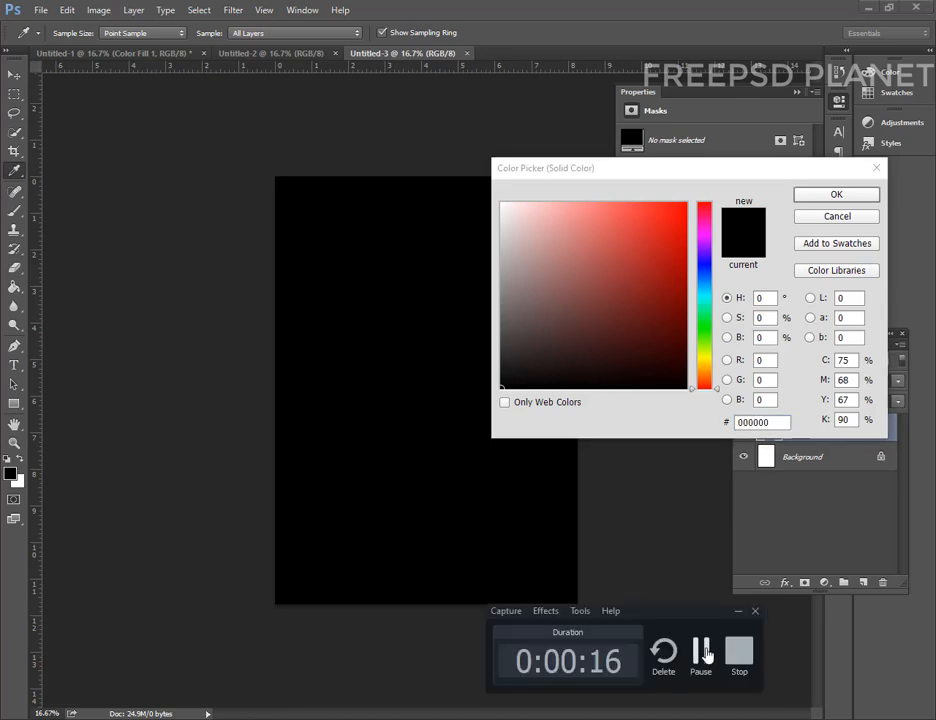
left_click(788, 424)
left_click_drag(776, 424, 717, 419)
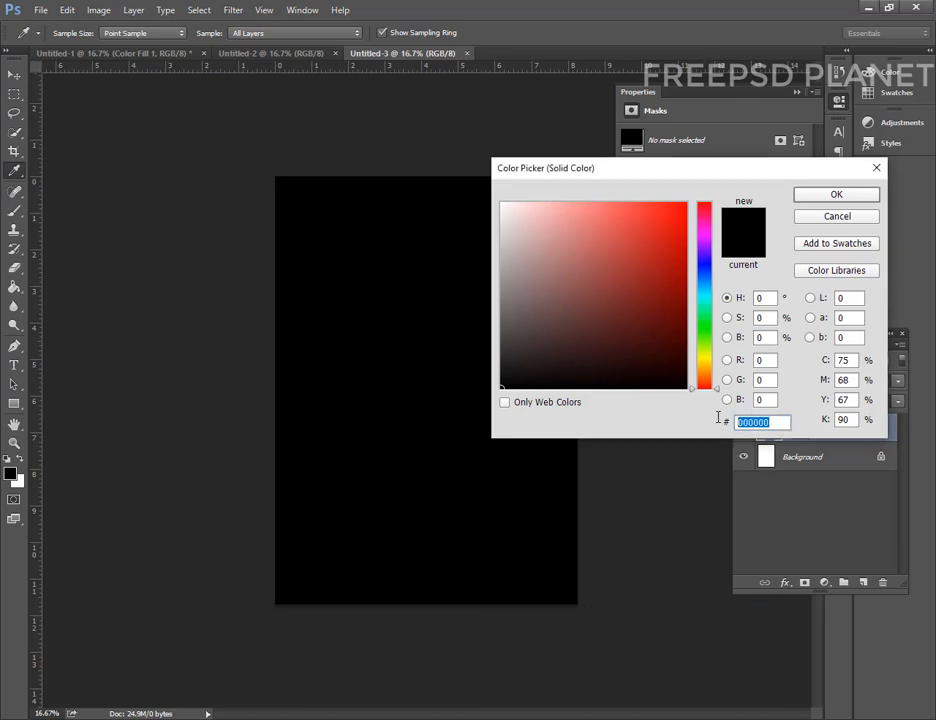
type("b7")
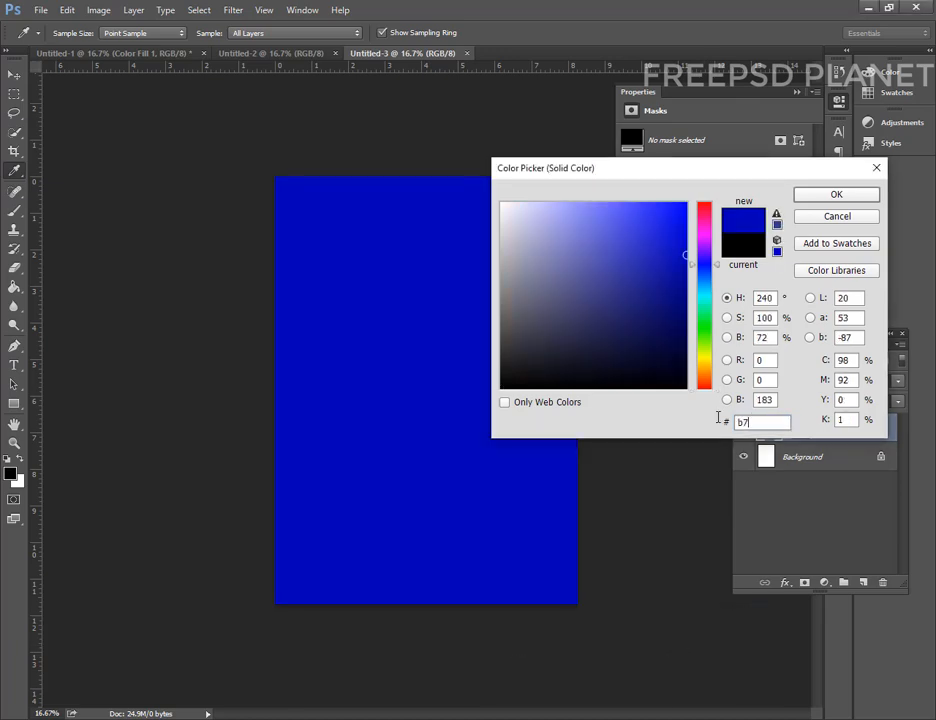
type("2d6a")
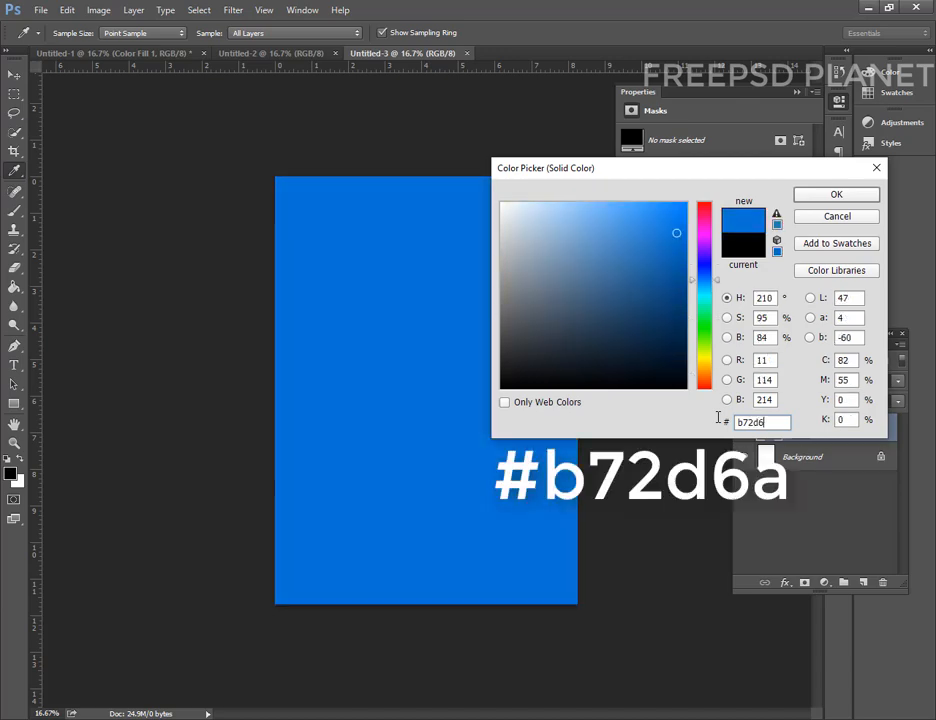
left_click(817, 196)
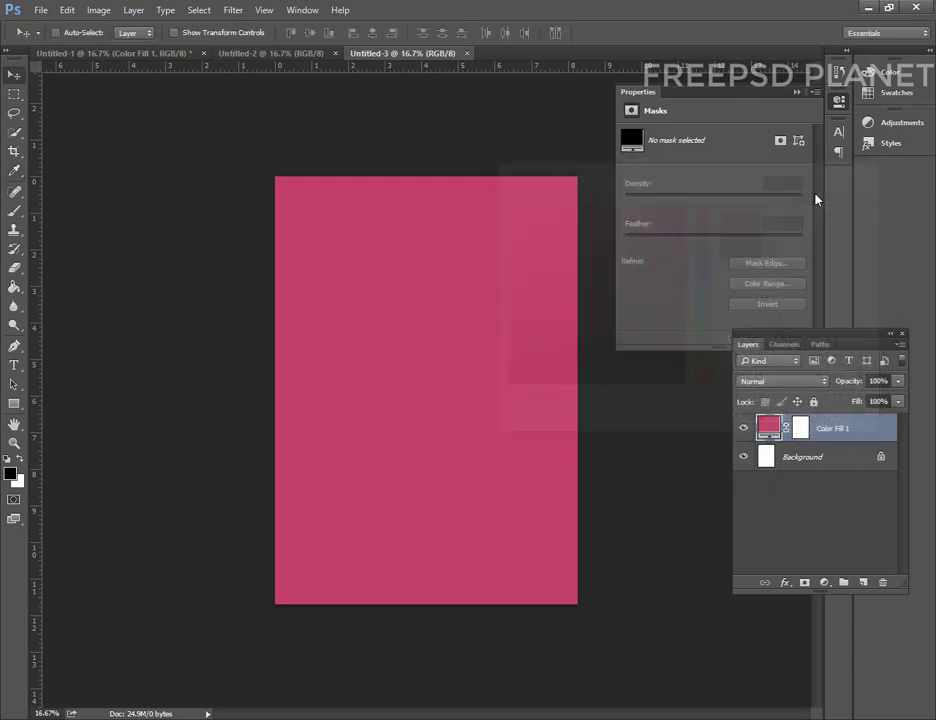
Draw a white circle about 2264 px wide with the Ellipse tool, overlapping the page's left edge.
left_click(16, 404)
right_click(18, 407)
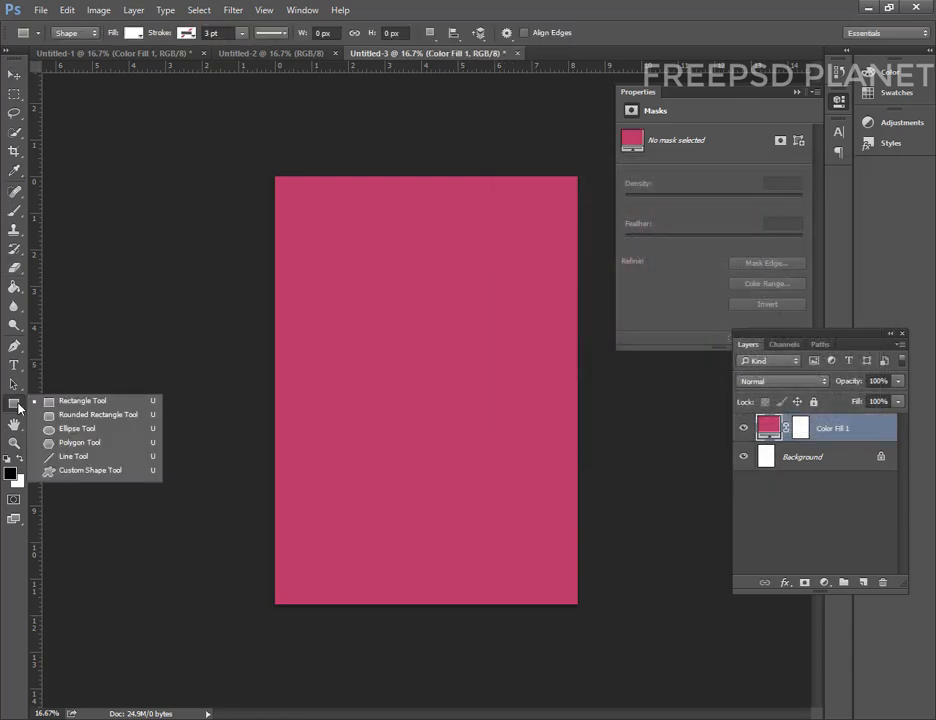
left_click(70, 430)
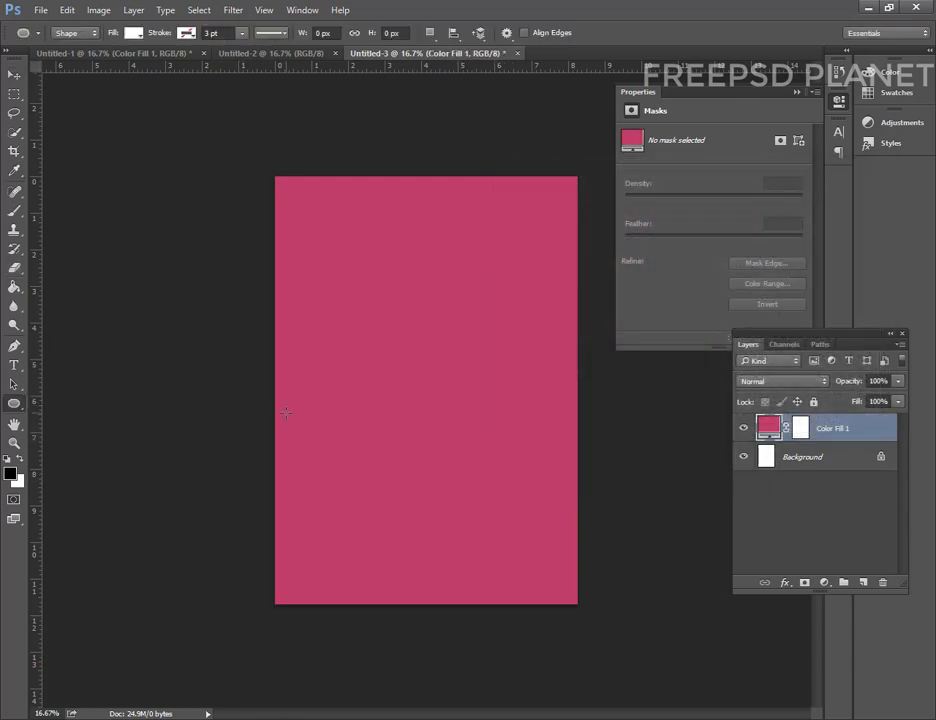
left_click(338, 487)
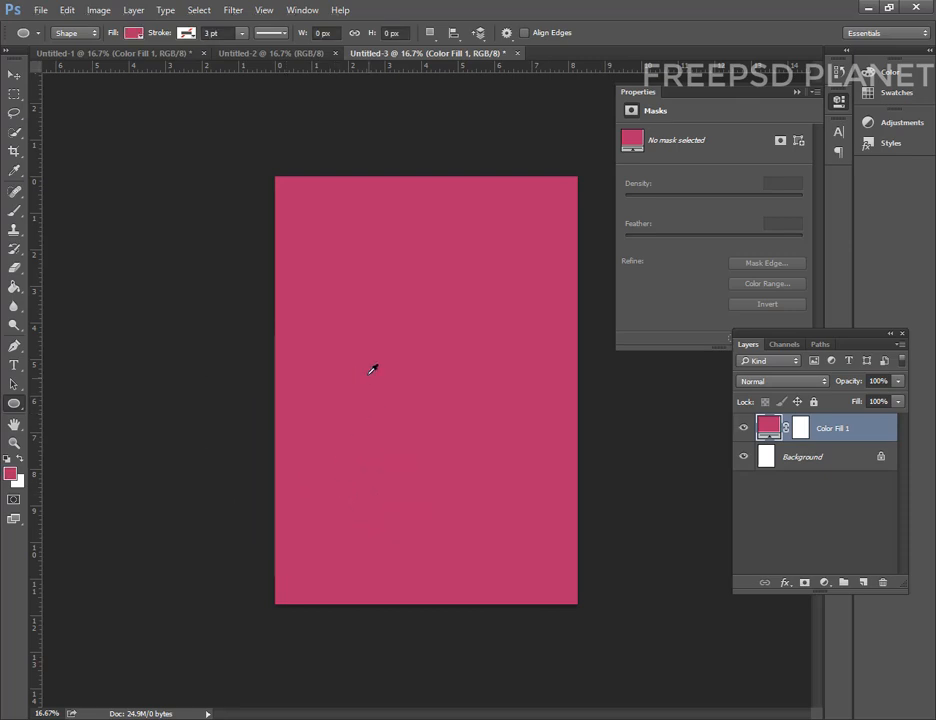
left_click(19, 458)
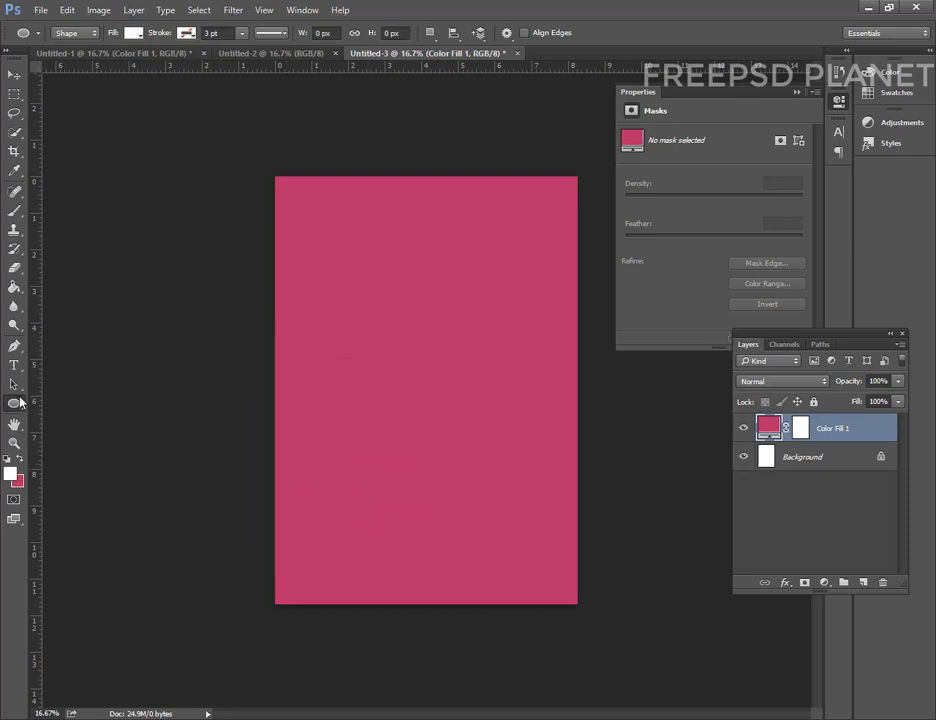
left_click_drag(350, 352, 490, 510)
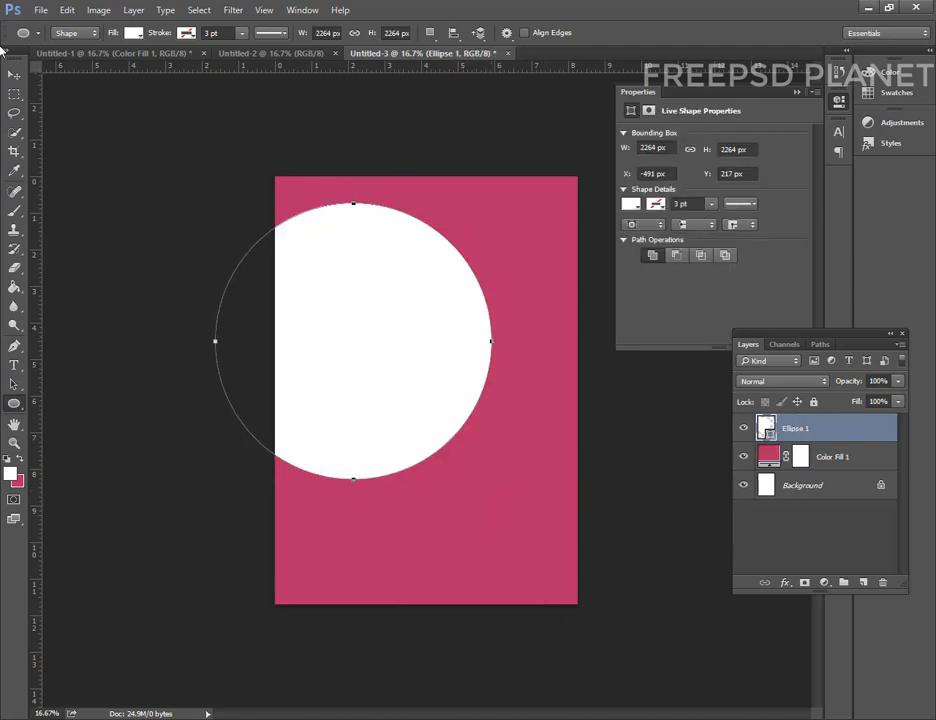
Move the white circle to the page's lower right corner and enlarge it to about 2941 px wide.
left_click(13, 76)
left_click_drag(376, 303, 518, 439)
key("ctrl+t")
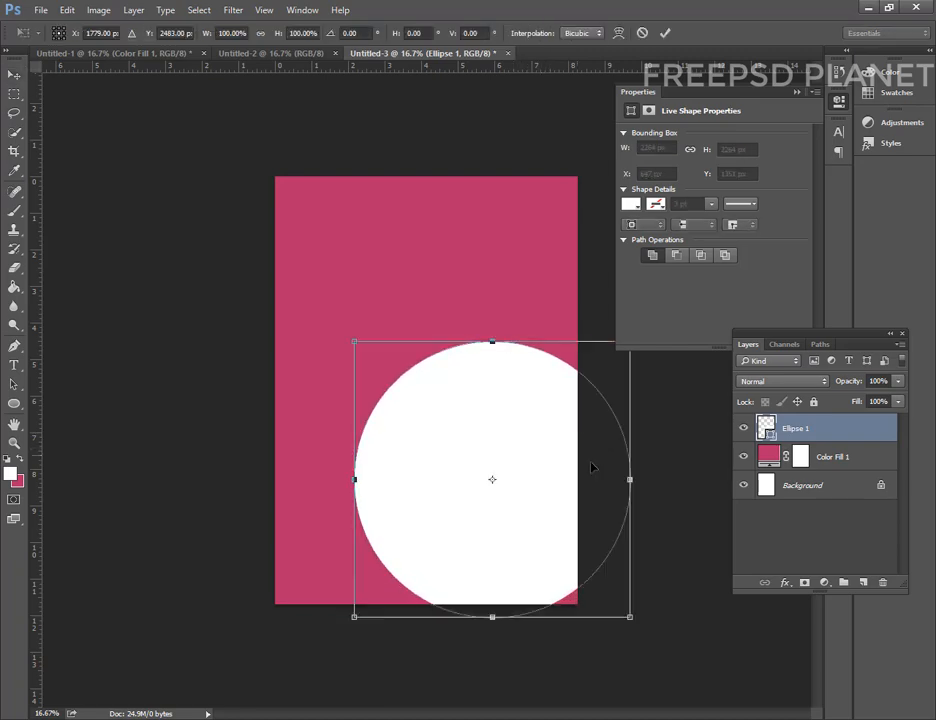
left_click_drag(631, 618, 669, 656)
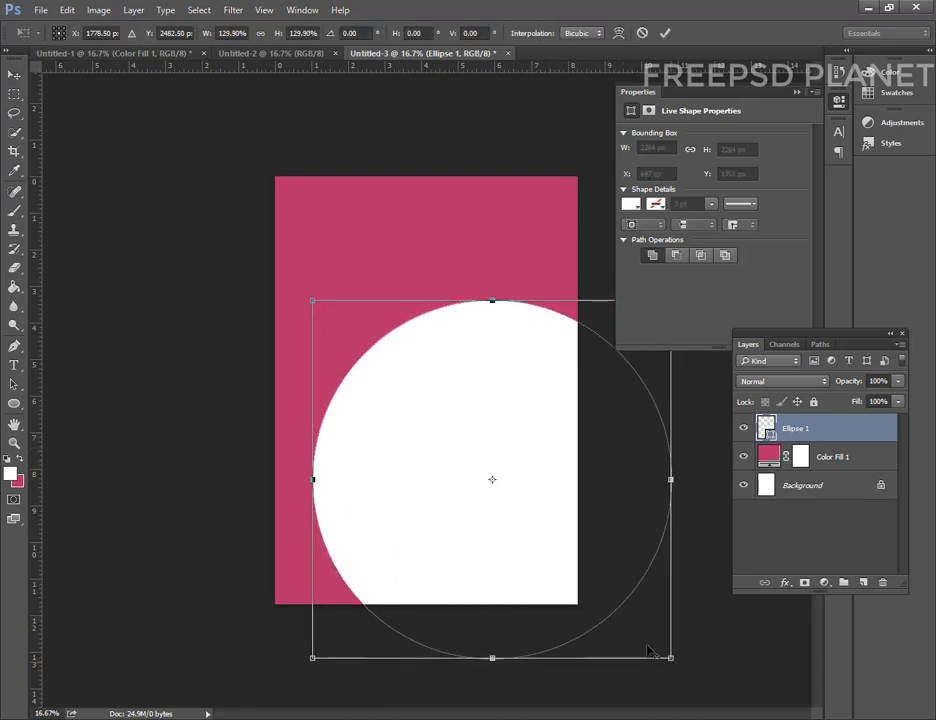
mouse_move(476, 451)
left_mouse_down()
mouse_move(508, 468)
mouse_move(485, 445)
left_mouse_up()
key("Return")
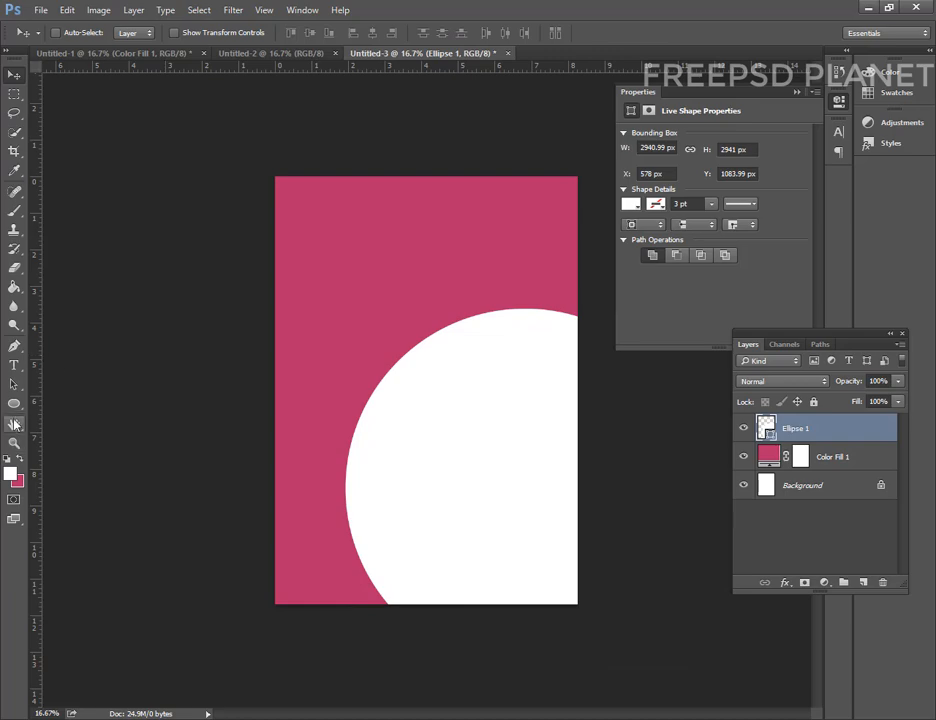
key("u")
left_click(313, 302)
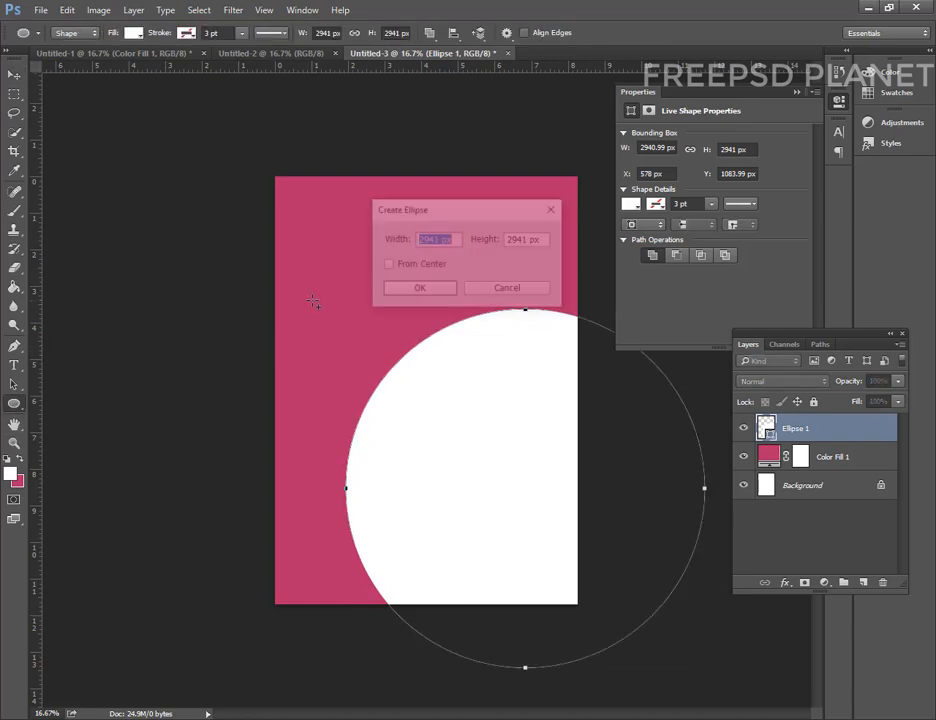
left_click(487, 292)
Add a new layer and draw a second white circle about 1246 px wide over the page's left edge.
left_click(864, 584)
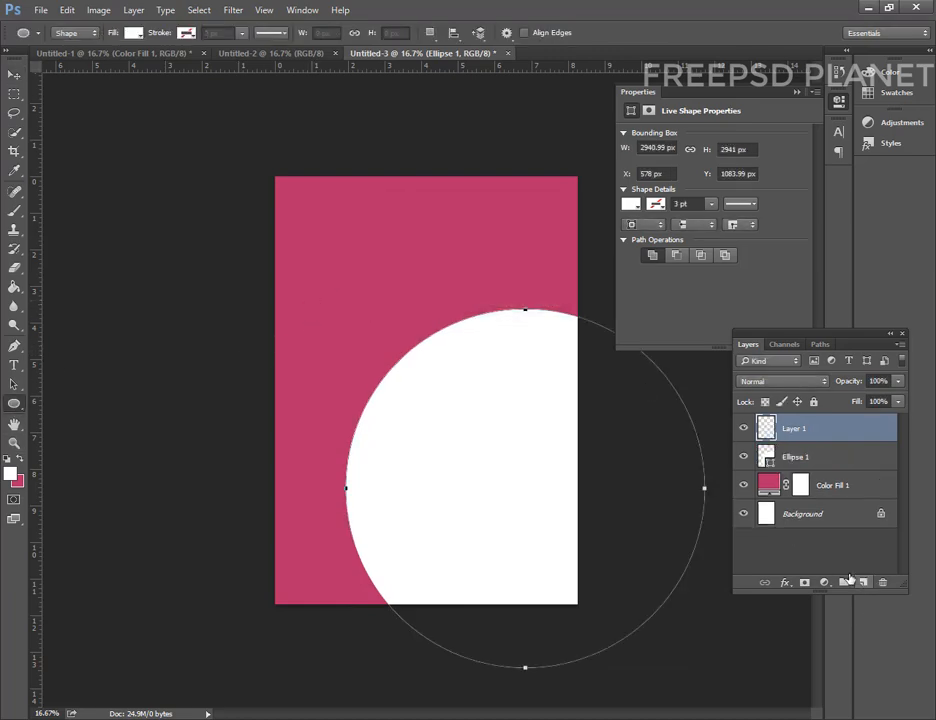
left_click(330, 328)
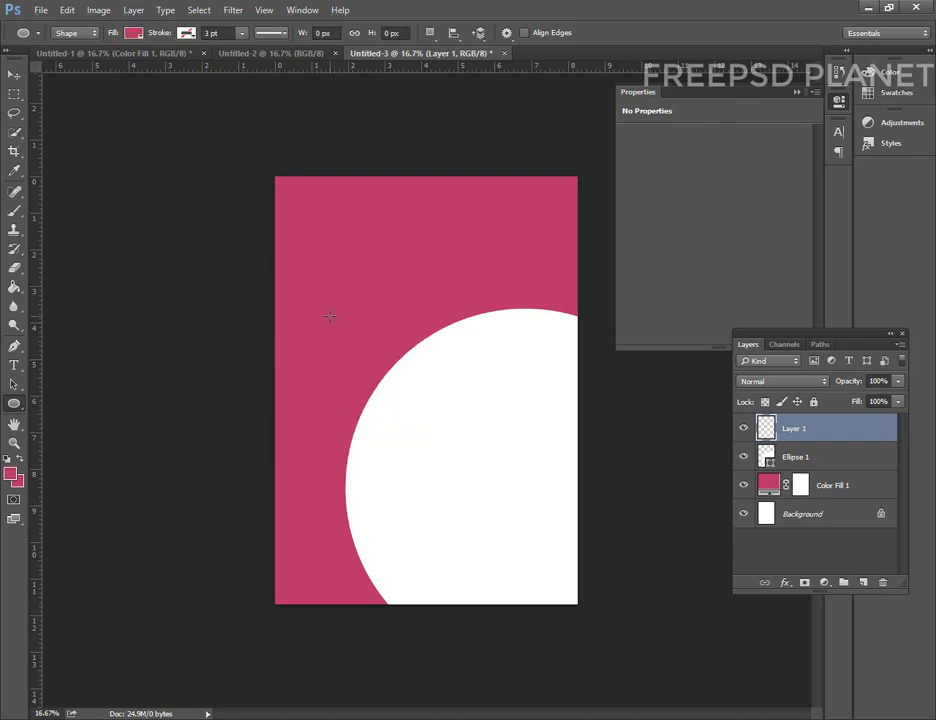
left_click(12, 476)
left_click_drag(540, 241, 440, 182)
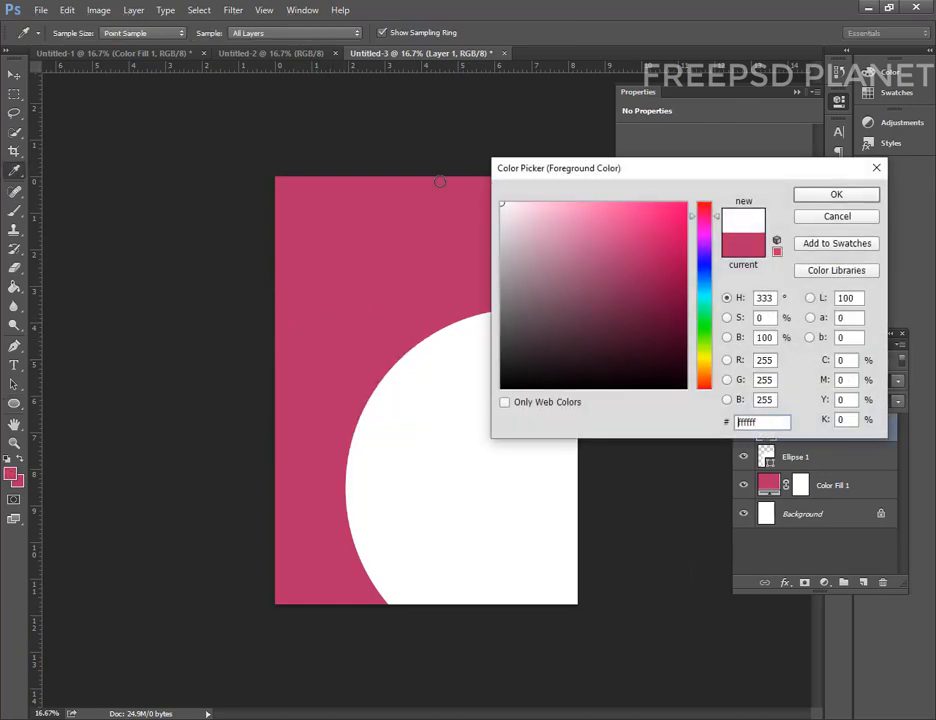
left_click(800, 196)
key("u")
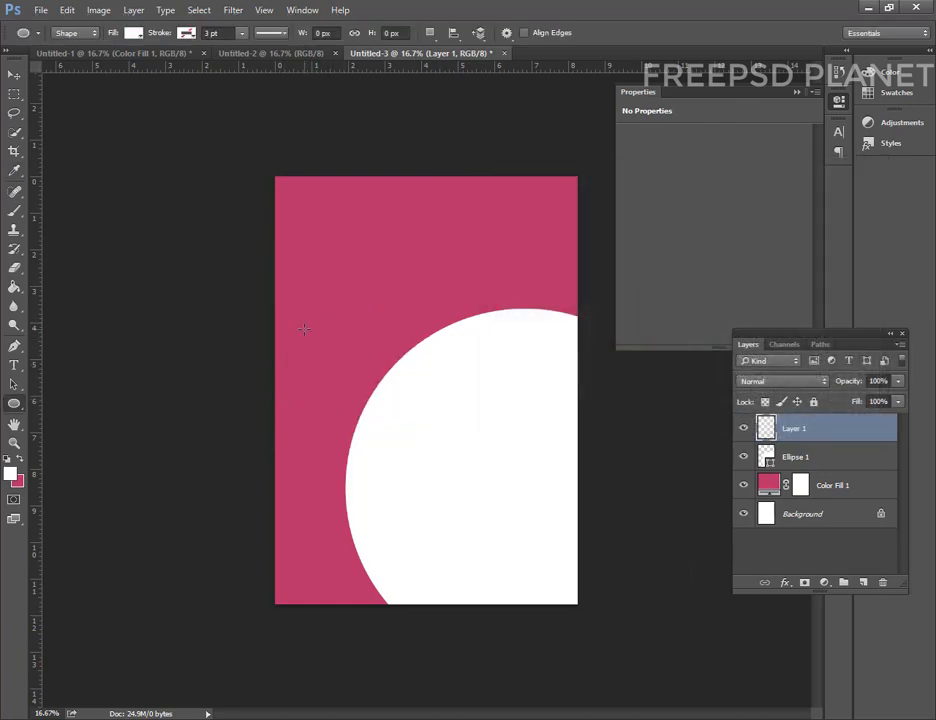
left_click_drag(303, 328, 380, 453)
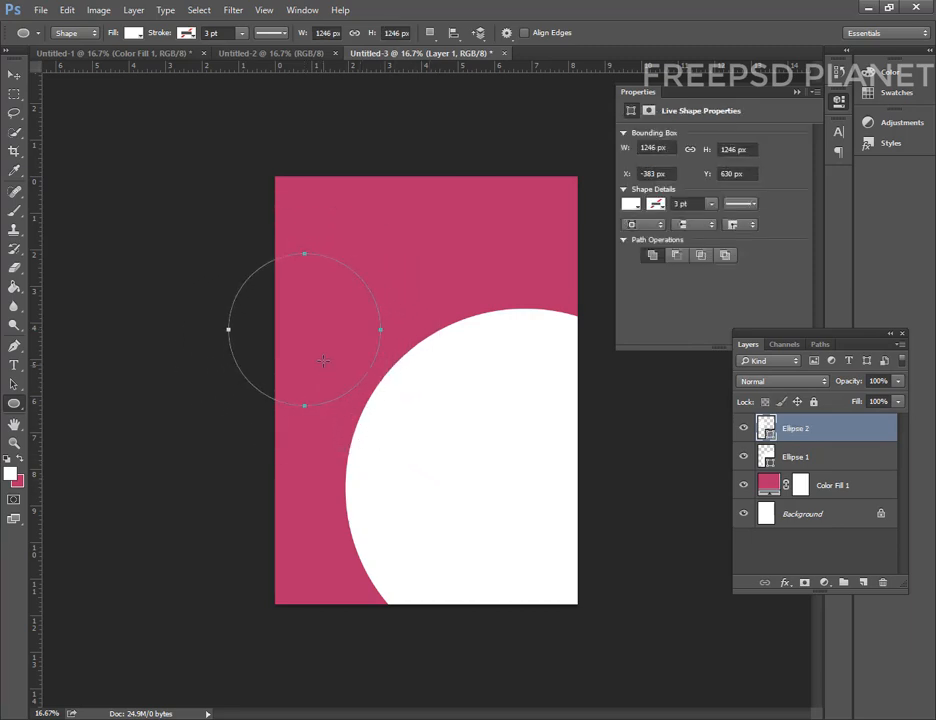
Move the smaller circle down beside the large one and scale it to about 145%, 1810 px wide.
left_click(14, 75)
left_click_drag(300, 329, 341, 370)
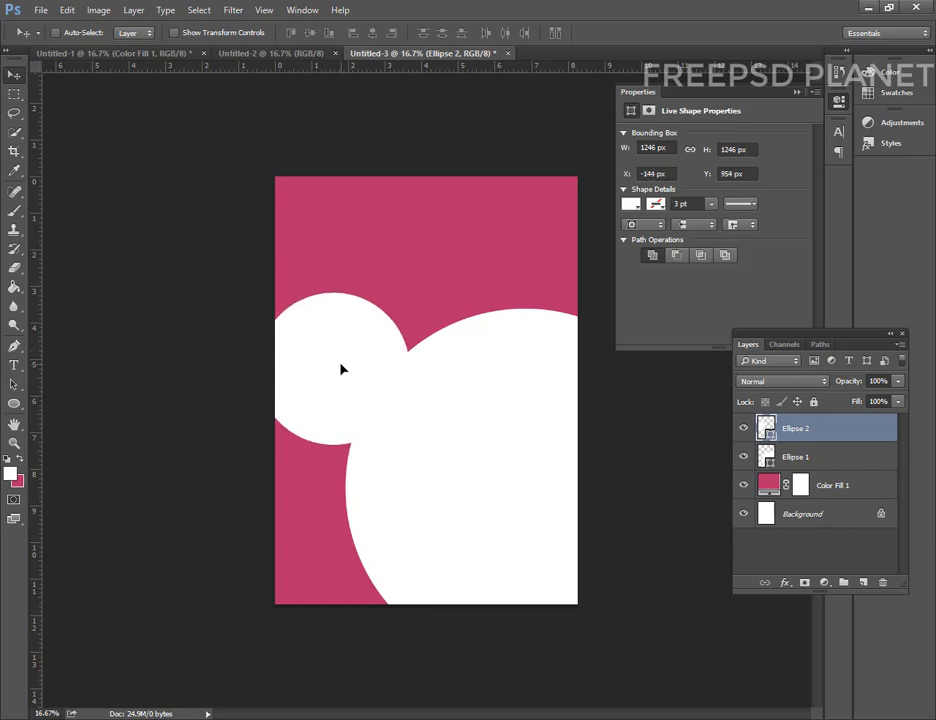
key("ctrl+t")
left_click_drag(409, 290, 430, 244)
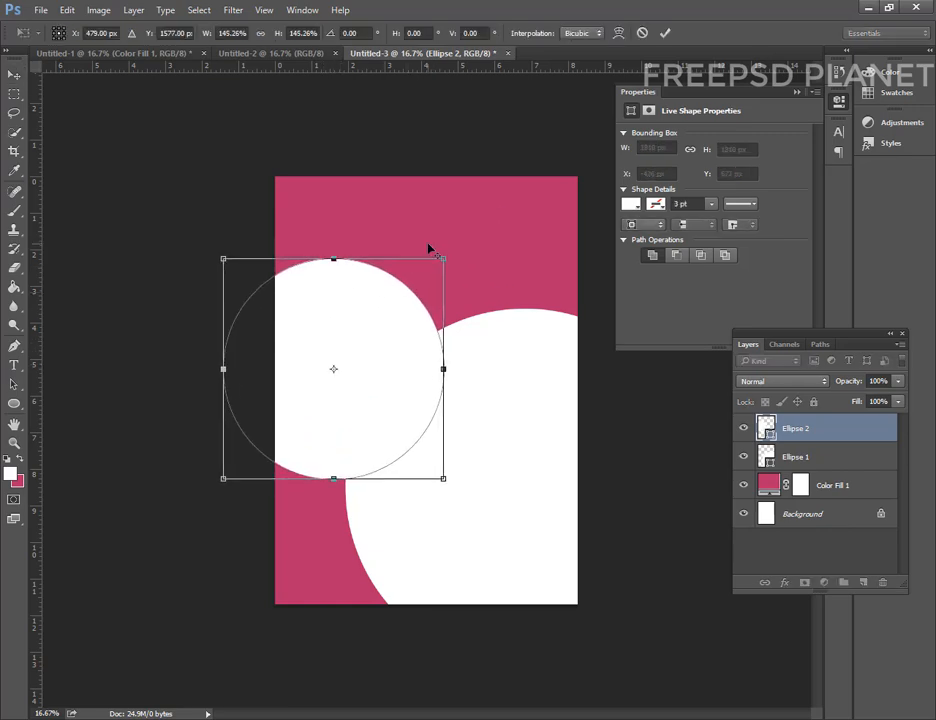
left_click(666, 33)
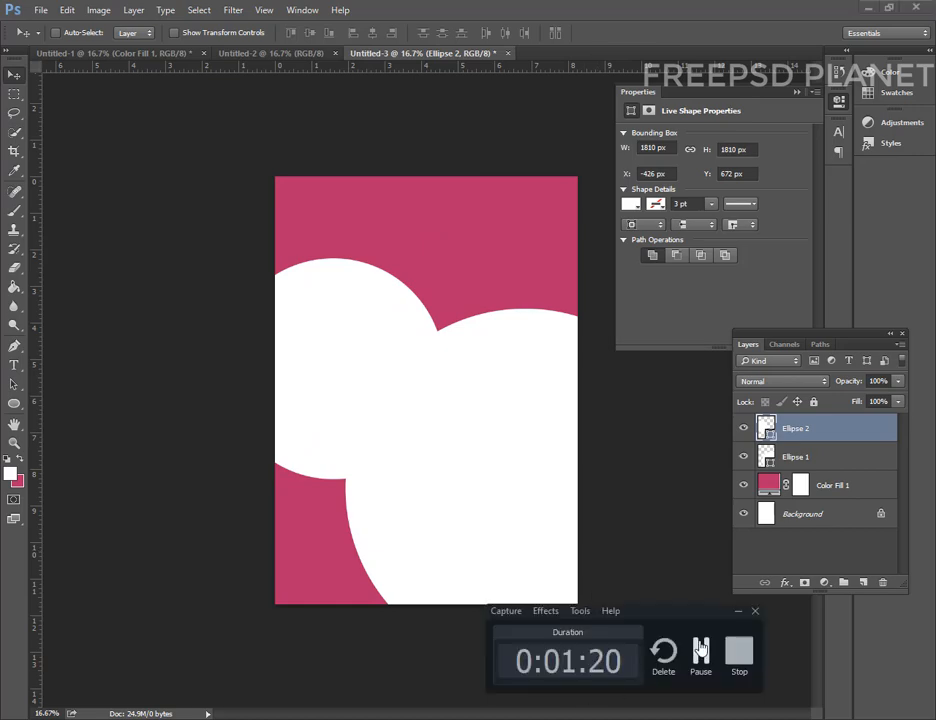
Place the image ai-generated-8303531_1280 from the file explorer, scale it to about 66% and position it over the smaller circle.
left_click(700, 650)
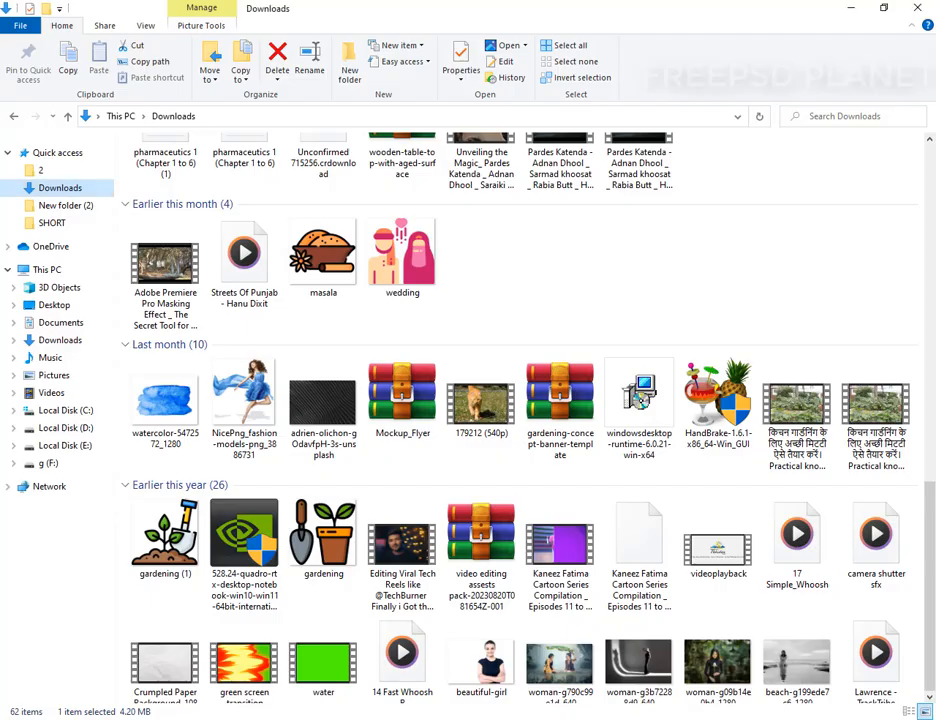
left_click(53, 193)
left_click_drag(165, 205, 330, 365)
left_click_drag(414, 336, 345, 288)
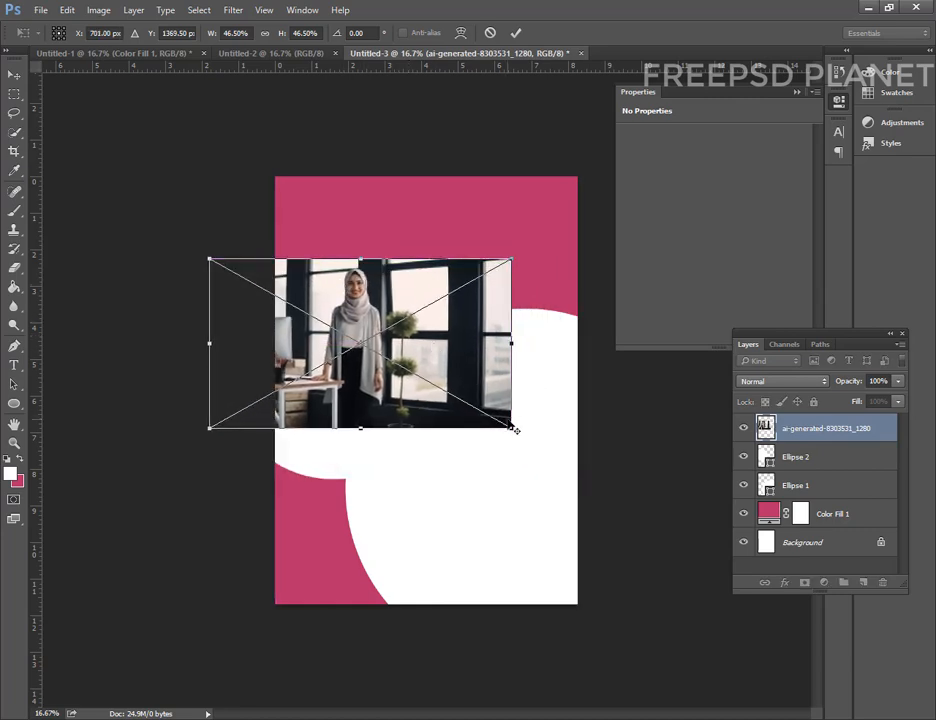
left_click_drag(513, 428, 547, 514)
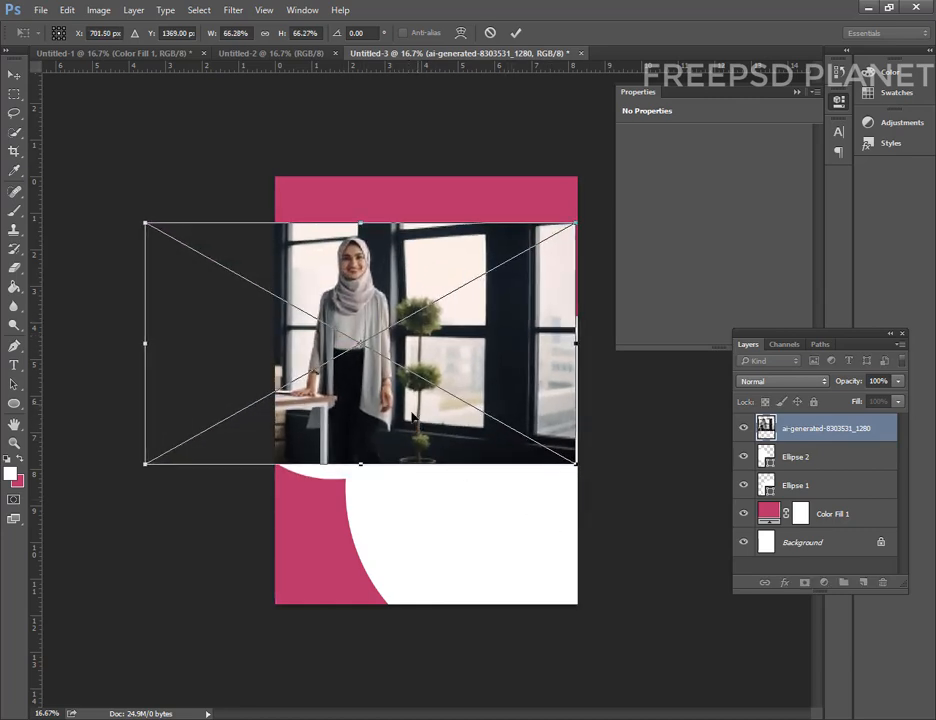
left_click_drag(416, 413, 389, 438)
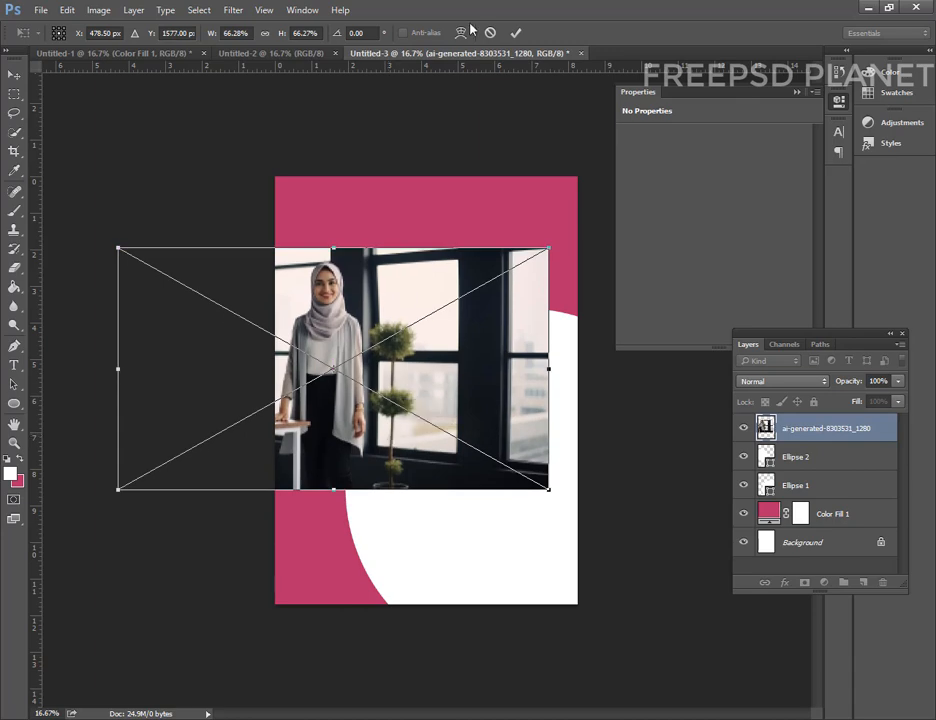
left_click(516, 32)
Clip the photo to the smaller circle and shift it to centre the woman inside the circle.
right_click(830, 437)
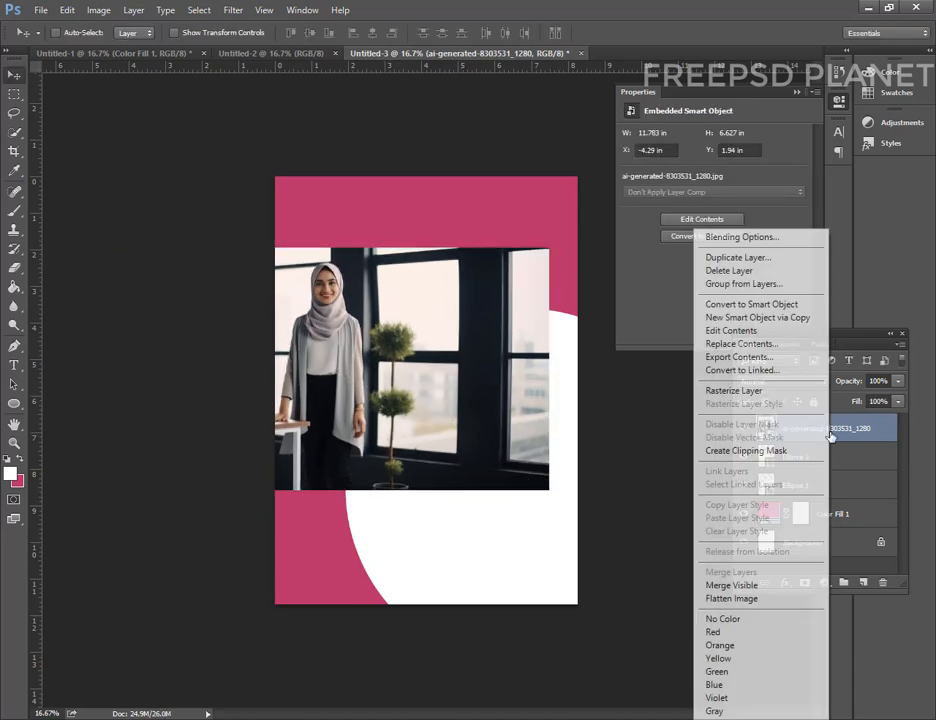
left_click(766, 506)
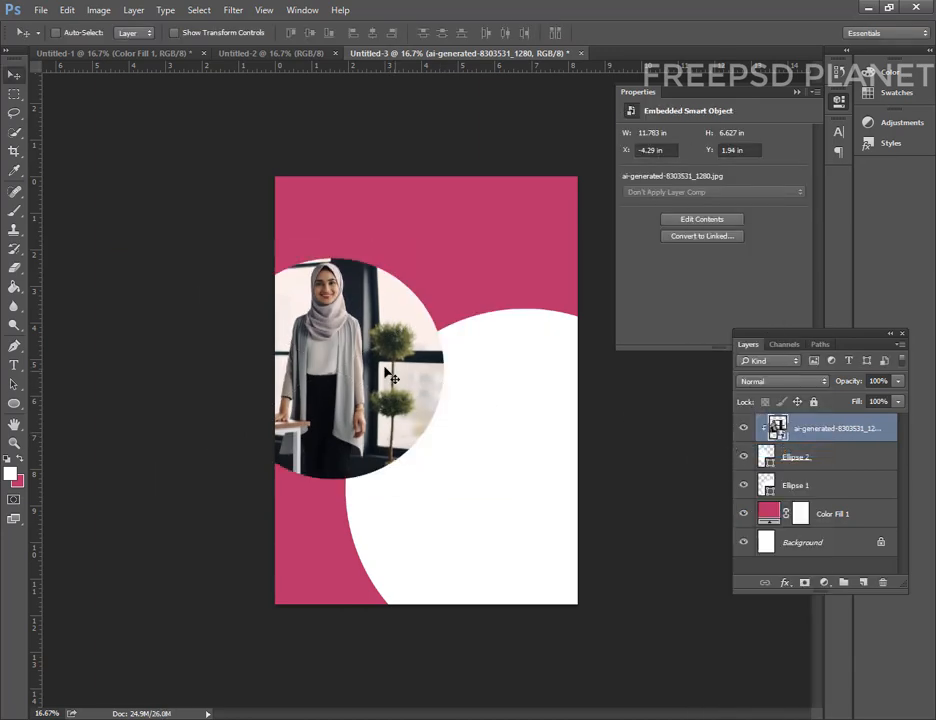
mouse_move(333, 353)
left_mouse_down()
mouse_move(330, 366)
mouse_move(322, 361)
left_mouse_up()
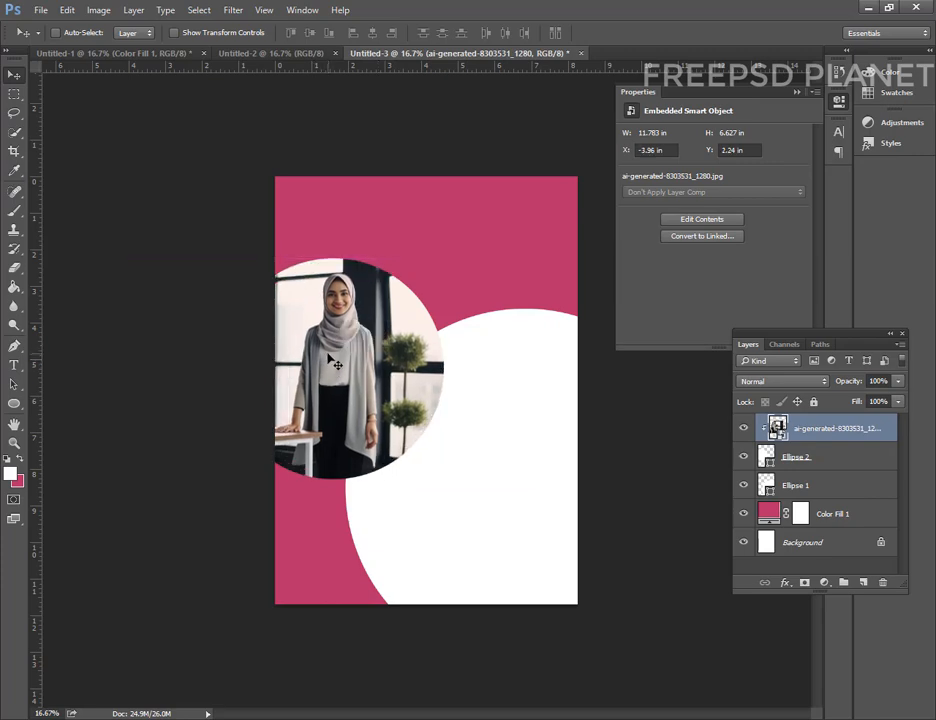
Add the heading "Creative Marketing Agency" above the photo and colour the word "Agency" #fad869.
key("t")
left_click(336, 219)
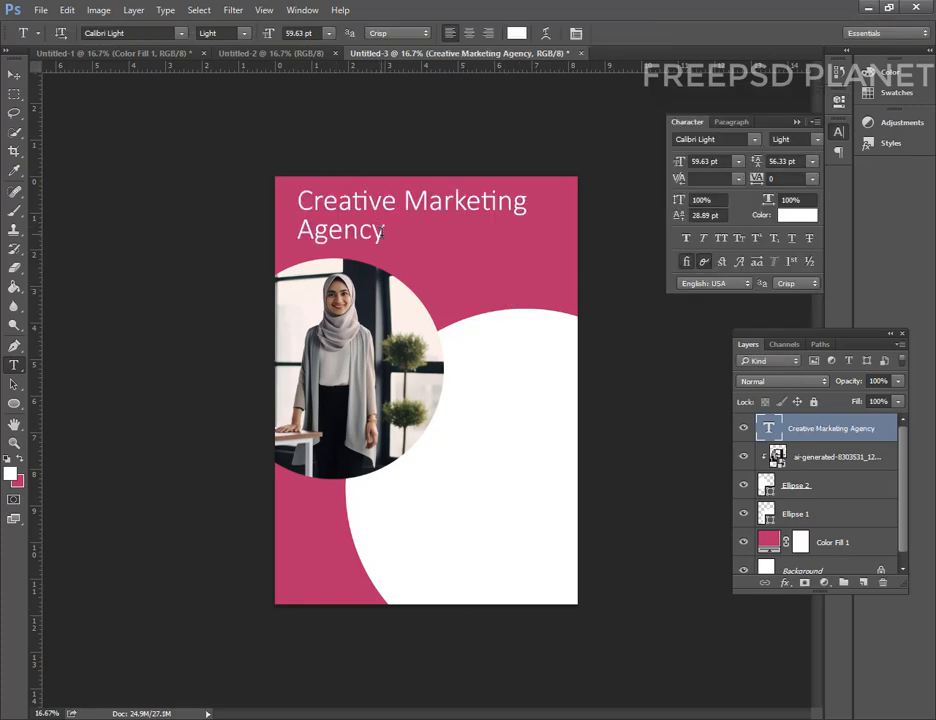
left_click_drag(386, 230, 298, 230)
left_click(797, 215)
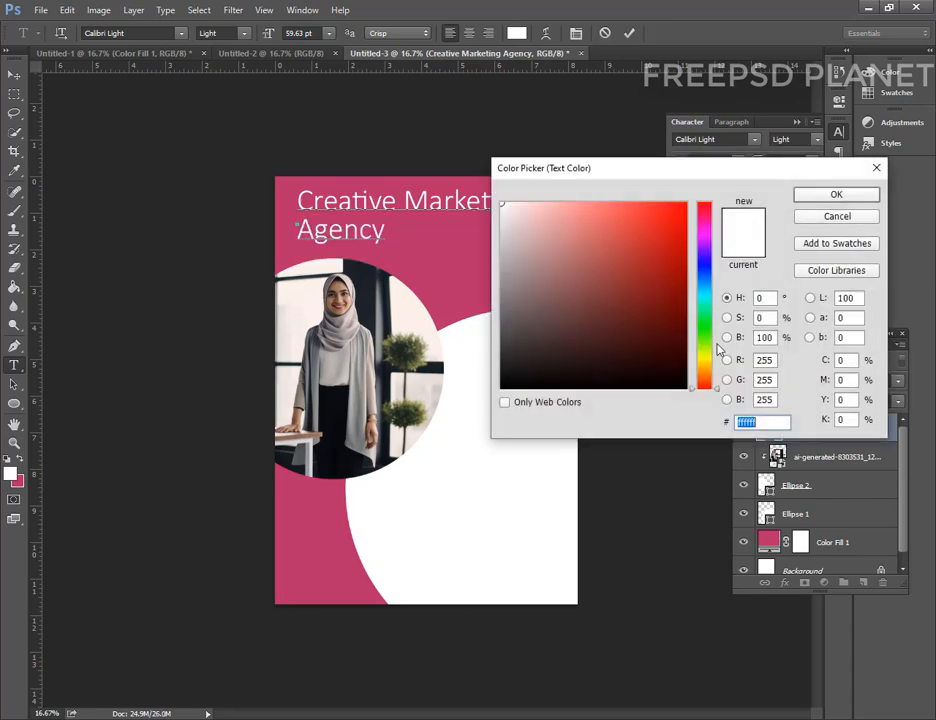
type("fa")
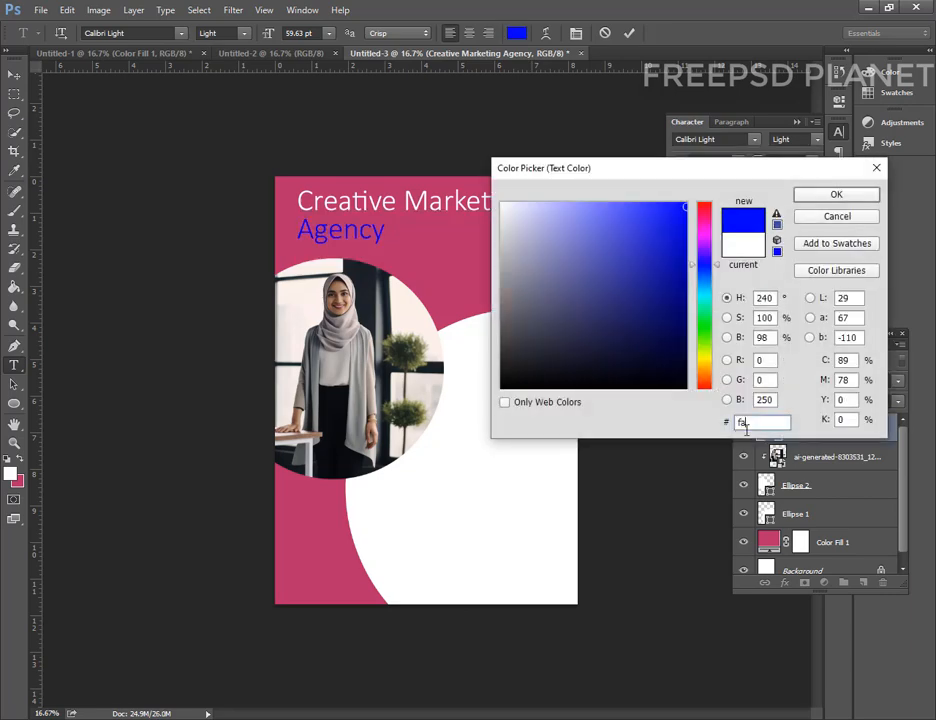
type("d869")
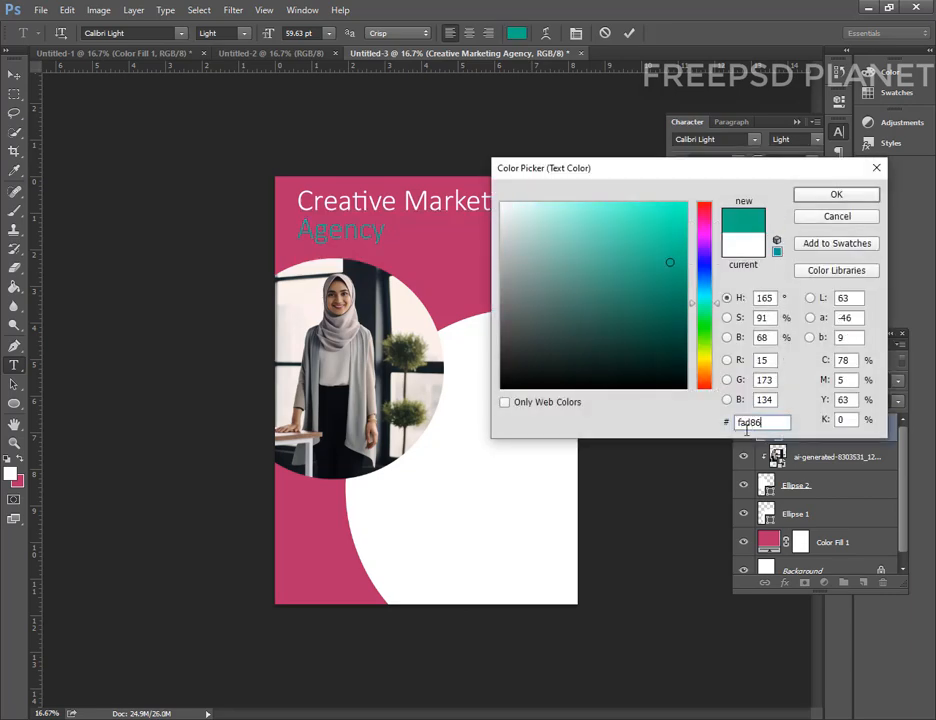
left_click(836, 194)
Set the word "Agency" in the heading to bold and shift the whole heading slightly left.
left_click(815, 141)
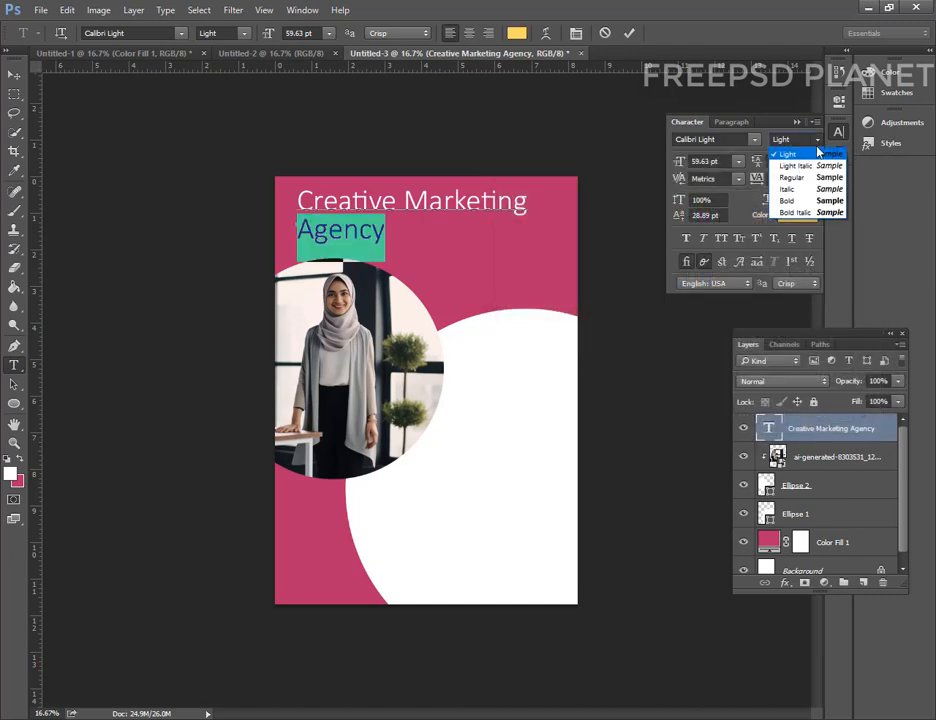
left_click(807, 201)
left_click(629, 33)
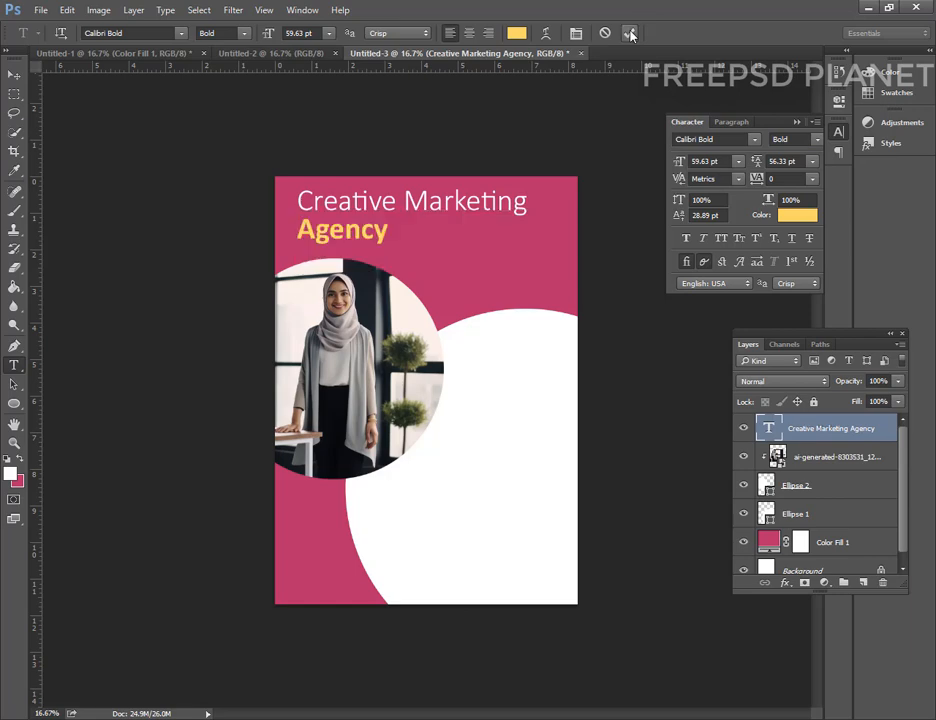
left_click(14, 75)
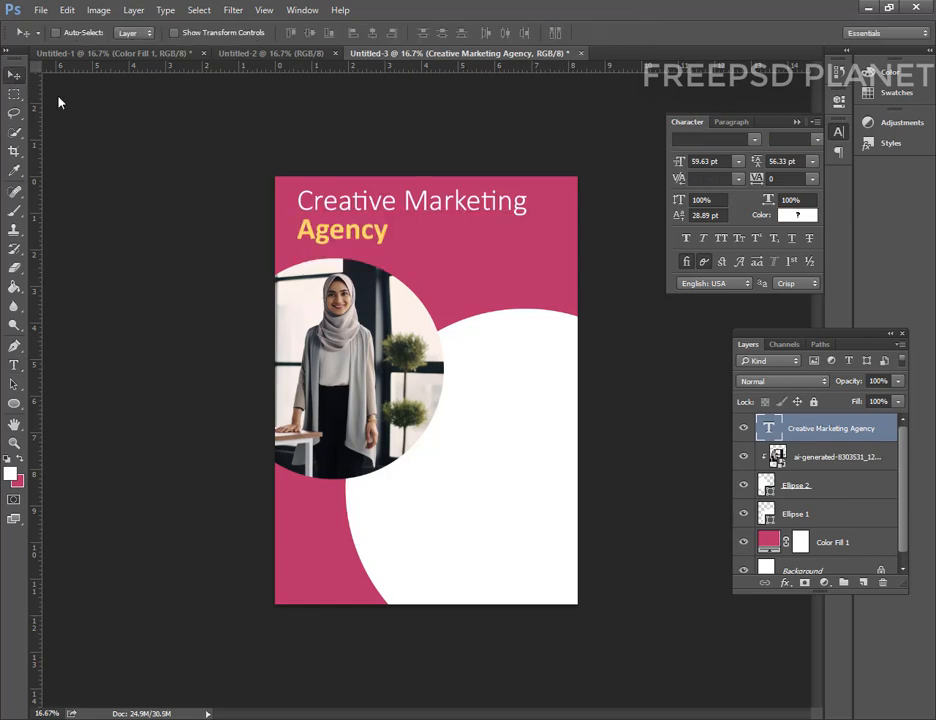
left_click_drag(369, 216, 362, 216)
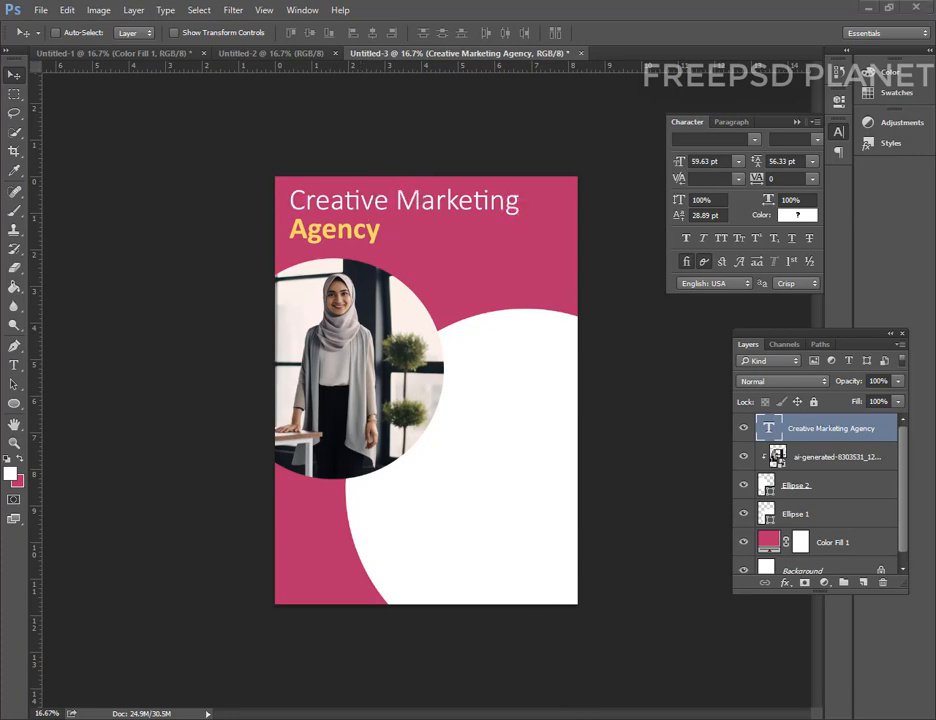
Add the white tagline "Accelerate your online Presence" on two lines below the heading in 30 pt Calibri Bold.
key("t")
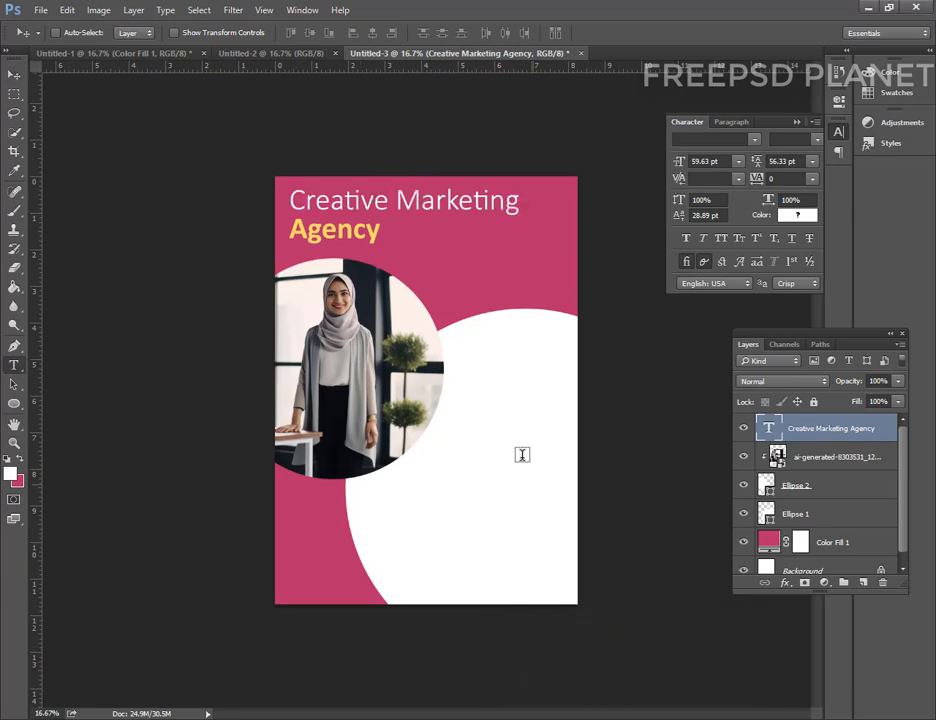
left_click(408, 247)
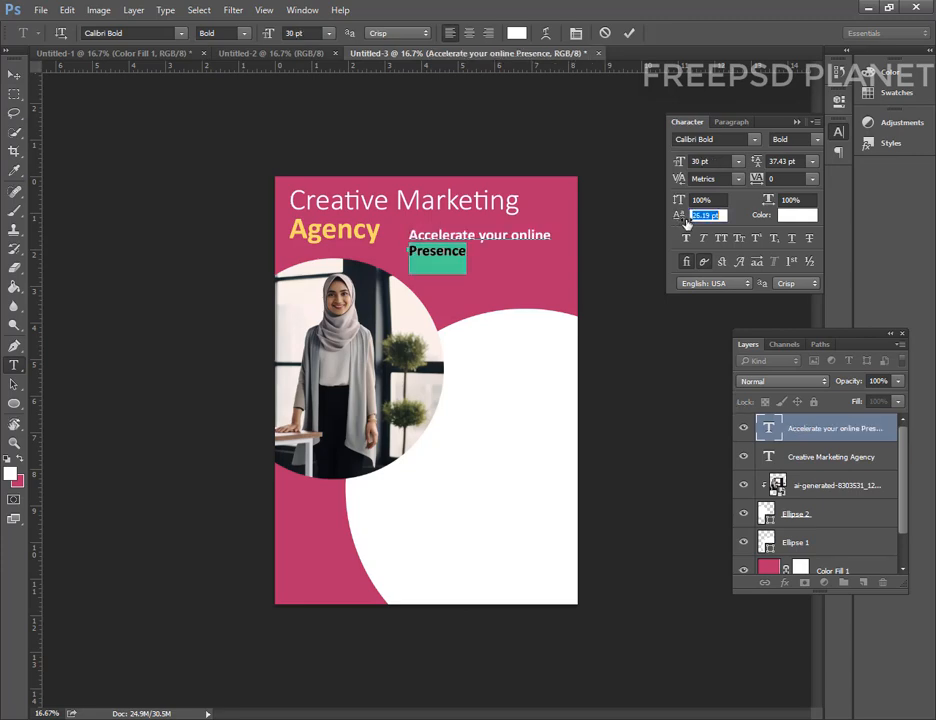
left_click(628, 33)
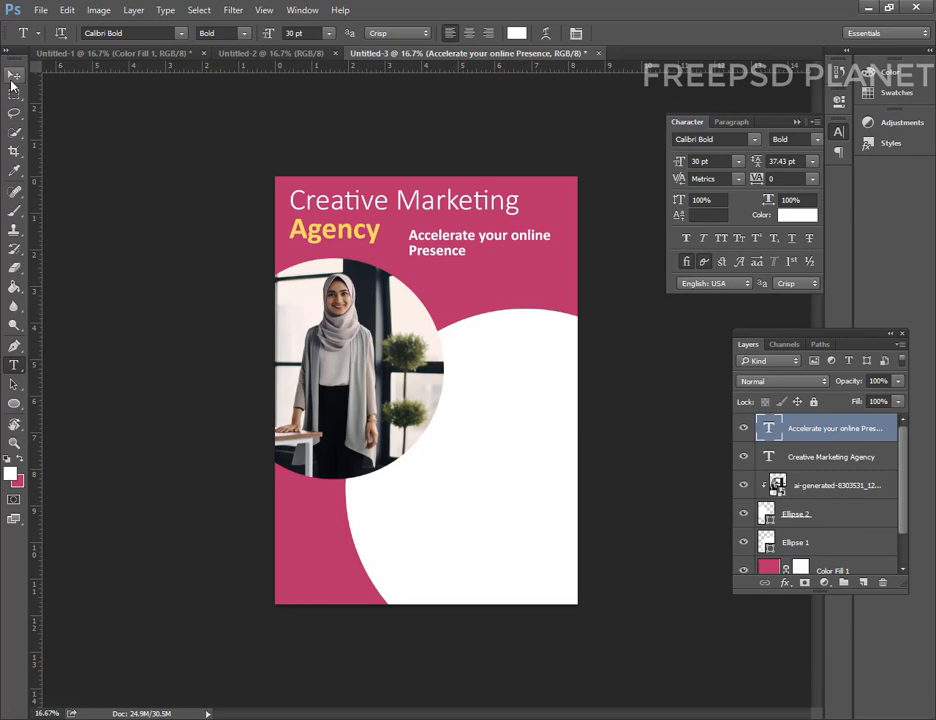
Move the tagline down beside the photo circle and scale it to about 82%, centred above the large white circle.
left_click(14, 74)
left_click_drag(438, 253, 446, 283)
key("ctrl+t")
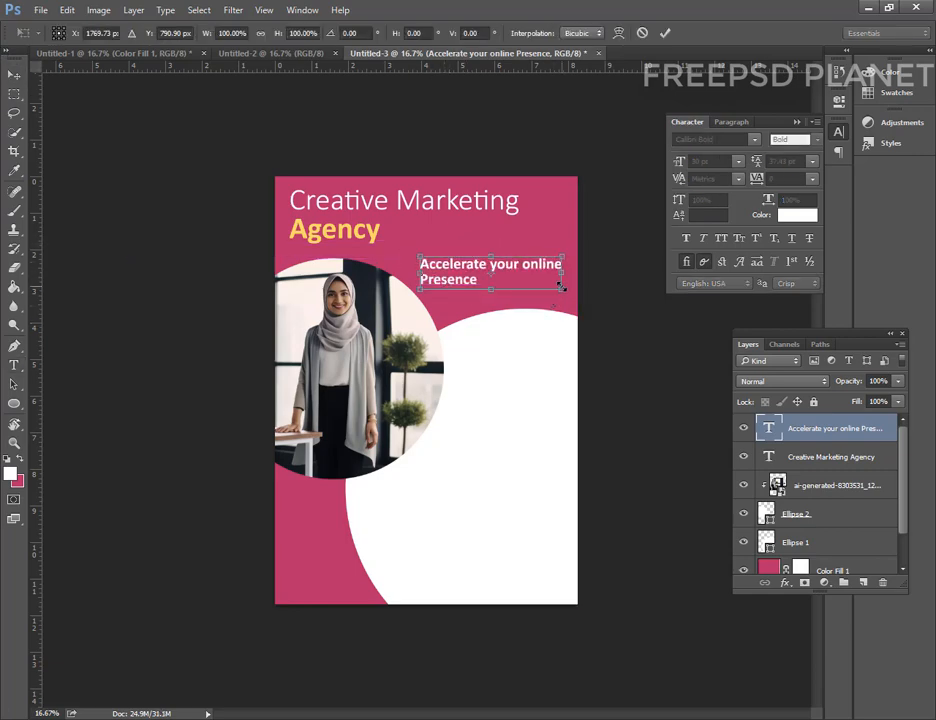
left_click_drag(561, 287, 549, 278)
mouse_move(443, 280)
left_mouse_down()
mouse_move(463, 281)
mouse_move(456, 278)
left_mouse_up()
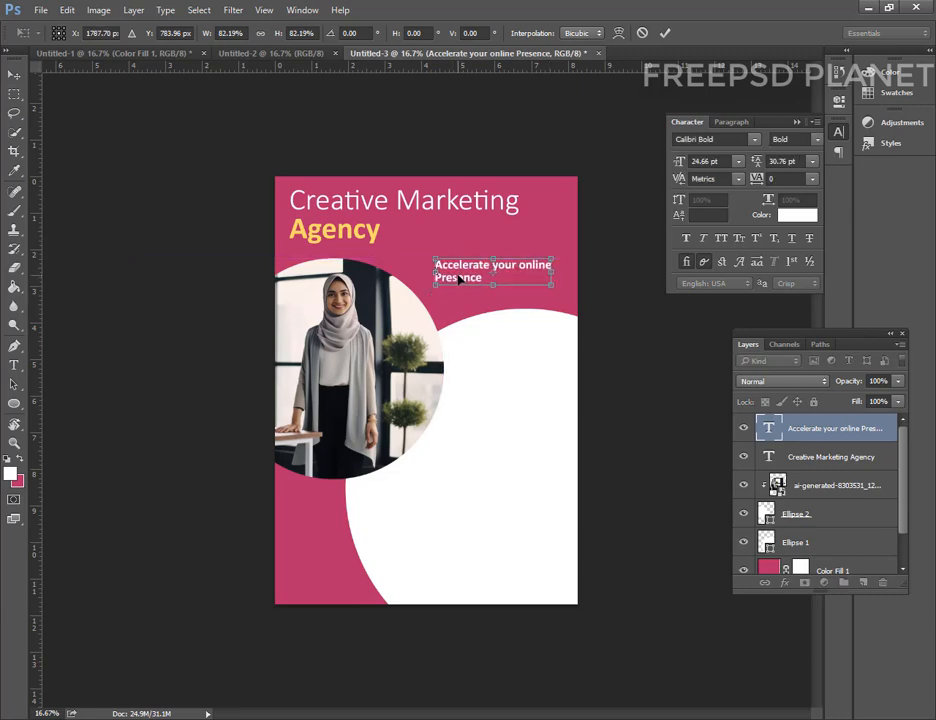
key("Return")
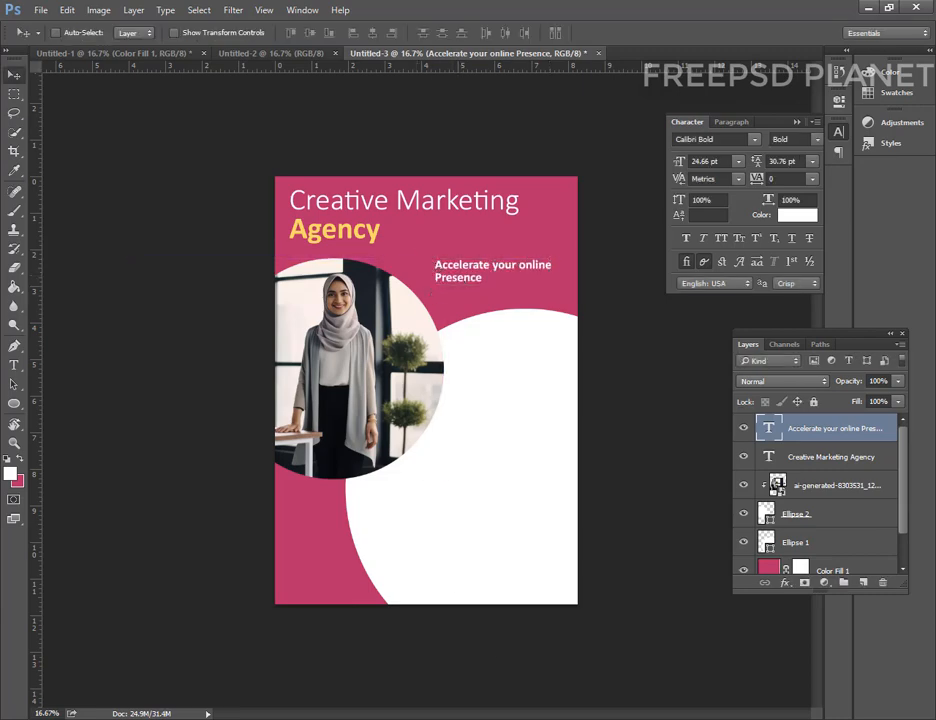
Move the large white circle slightly up and to the right.
left_click(695, 661)
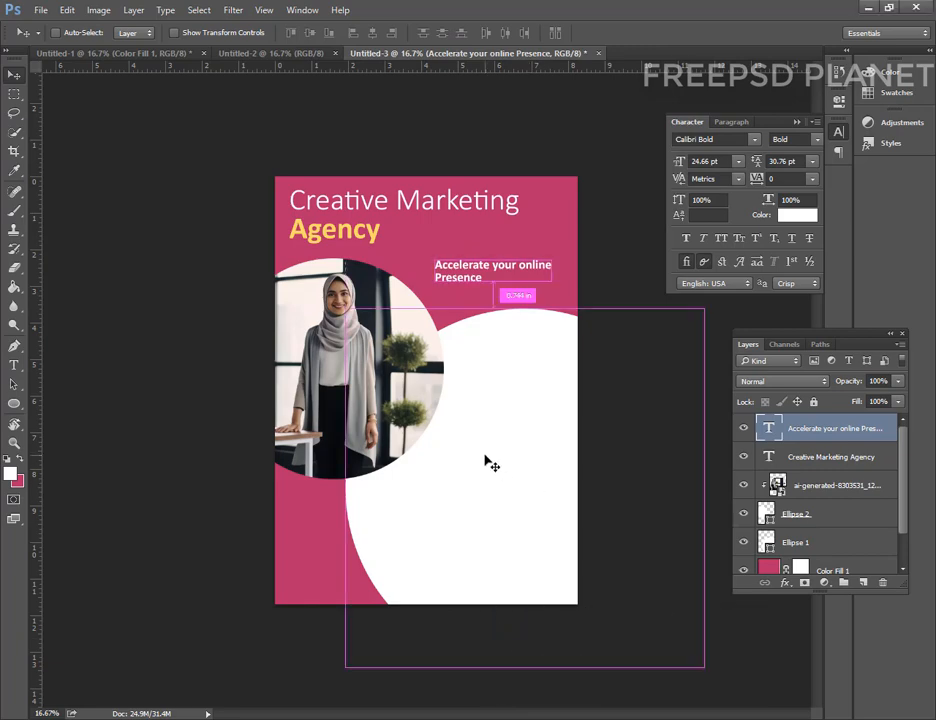
left_click(497, 490, "ctrl")
left_click_drag(497, 490, 524, 473)
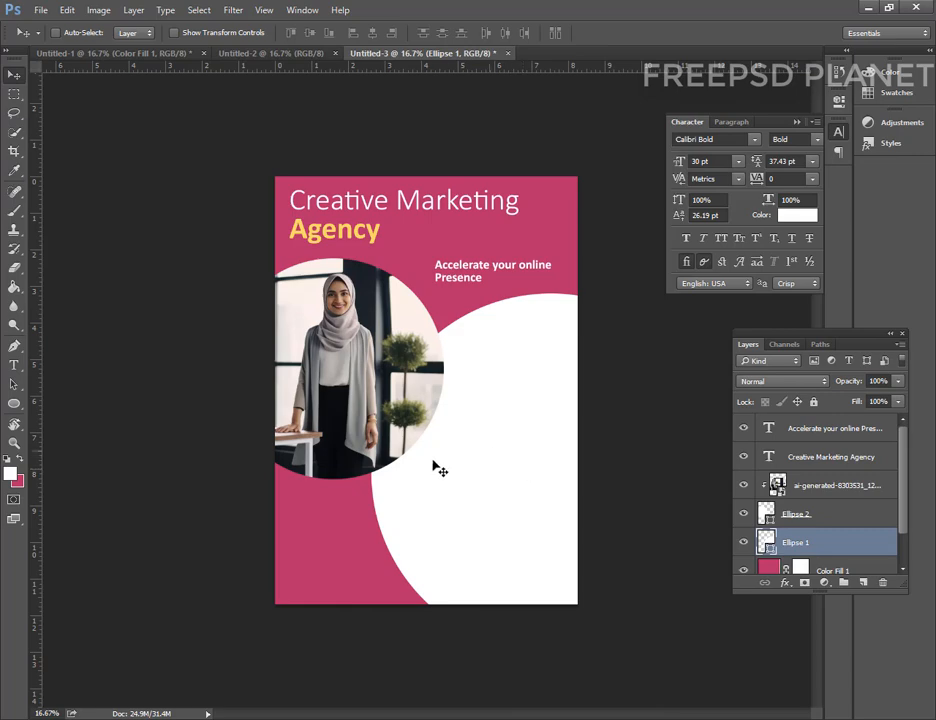
Draw a closed Pen shape about 1905 by 1739 px on a new layer above the pink fill, covering the flyer's lower-left corner.
left_click(853, 571)
left_click(863, 582)
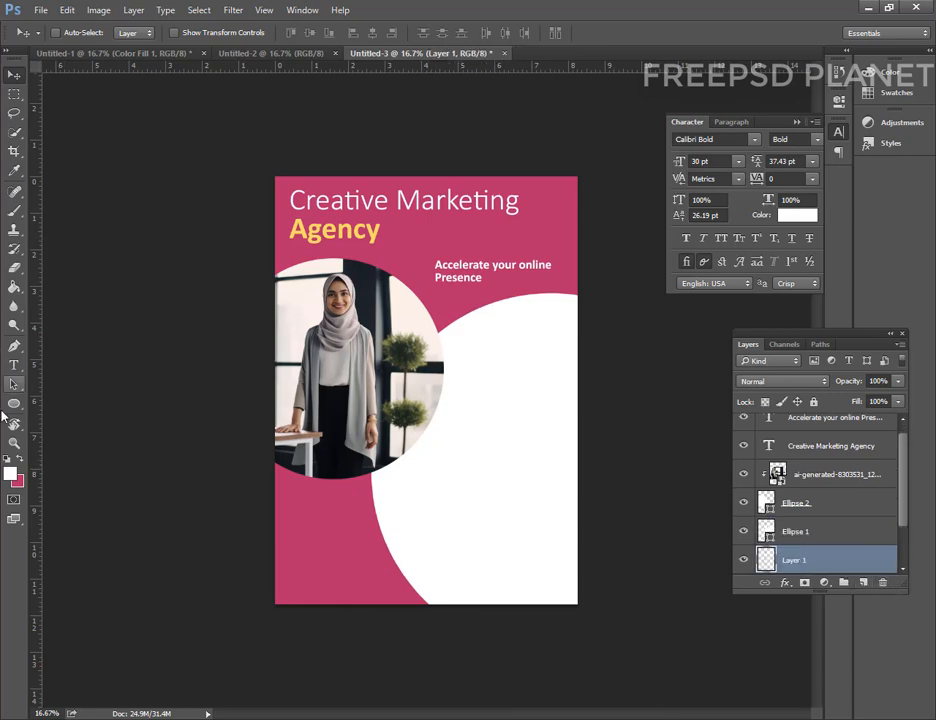
left_click(14, 345)
left_click(246, 436)
left_click(412, 443)
left_click(453, 491)
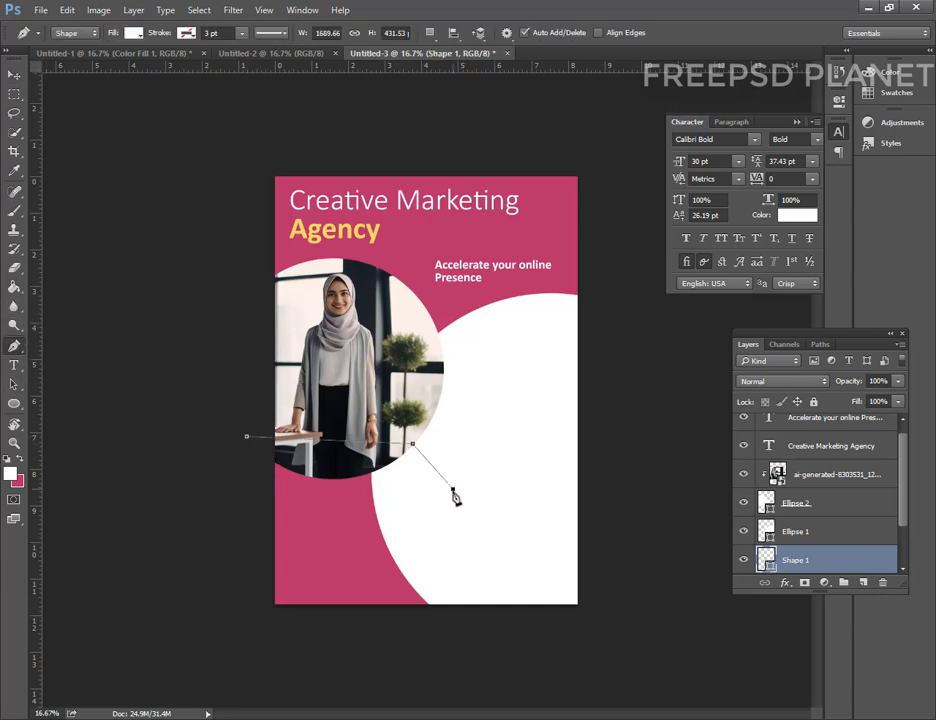
left_click(472, 588)
left_click(464, 622)
left_click(365, 646)
left_click(292, 648)
left_click(260, 637)
left_click(240, 626)
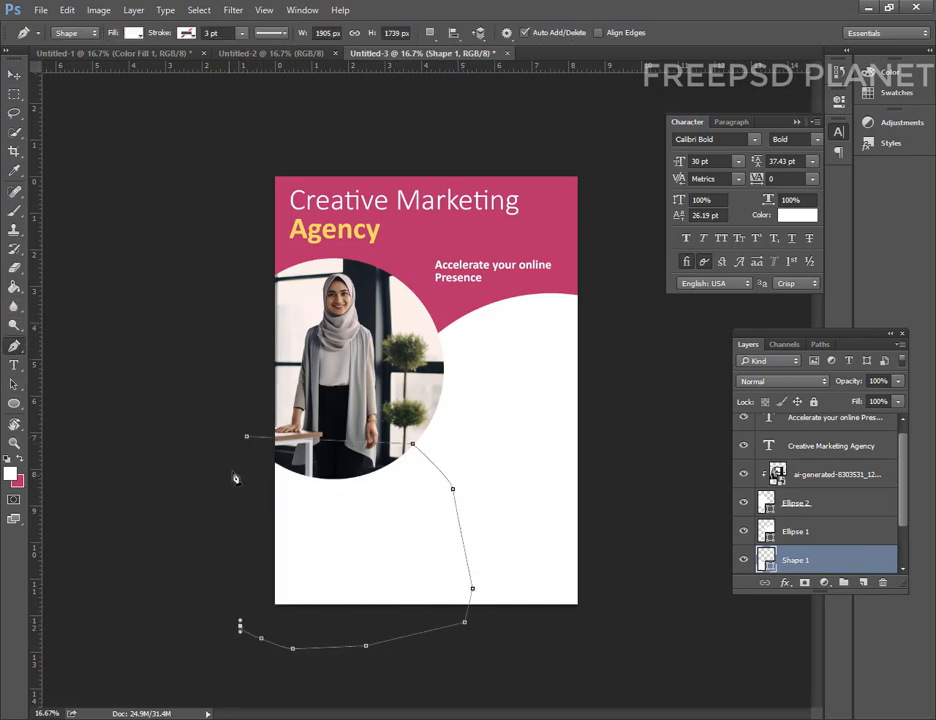
left_click(246, 437)
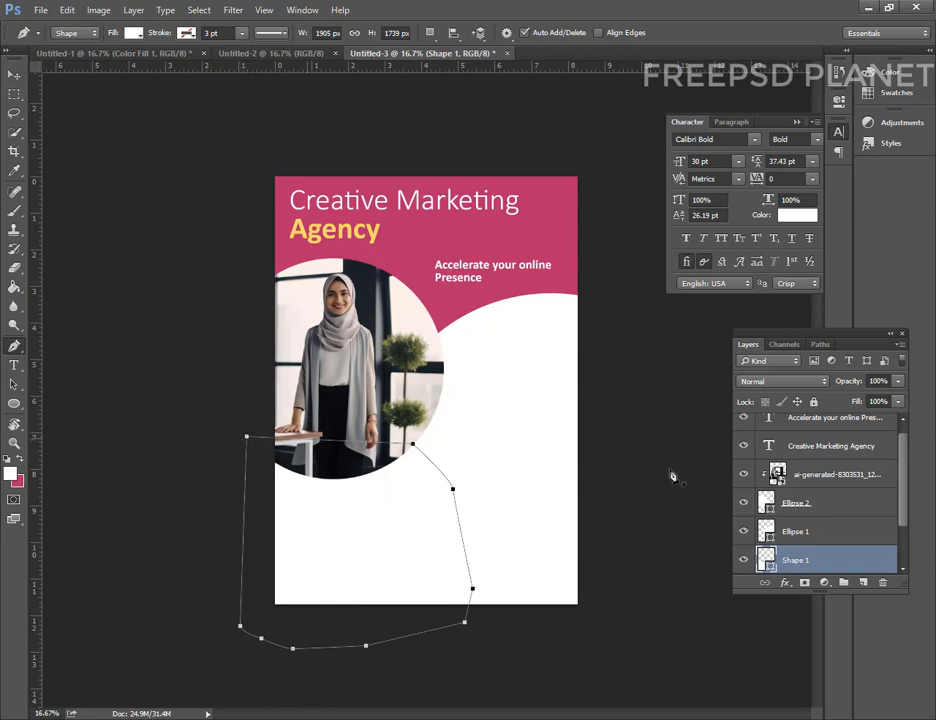
Fill the lower-left pen shape with the orange colour #f26a44.
double_click(766, 560)
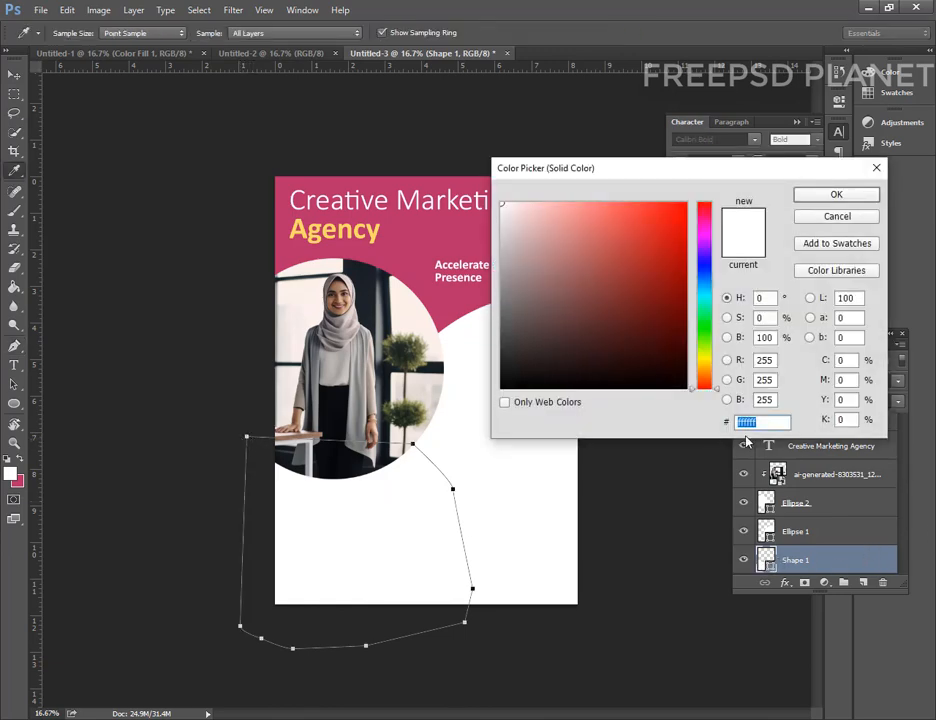
type("f26")
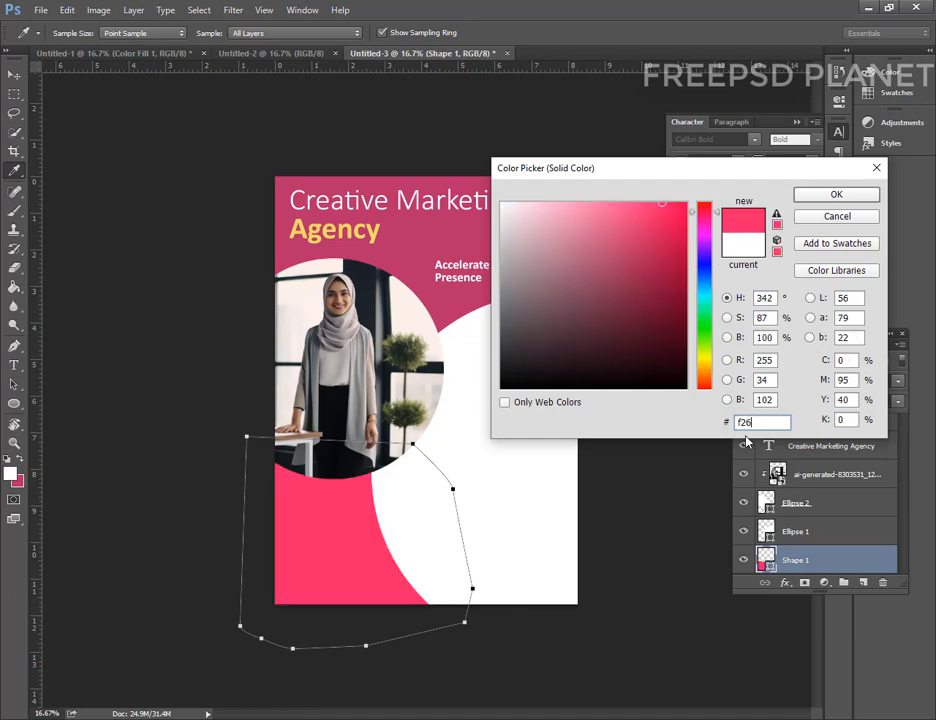
type("a44")
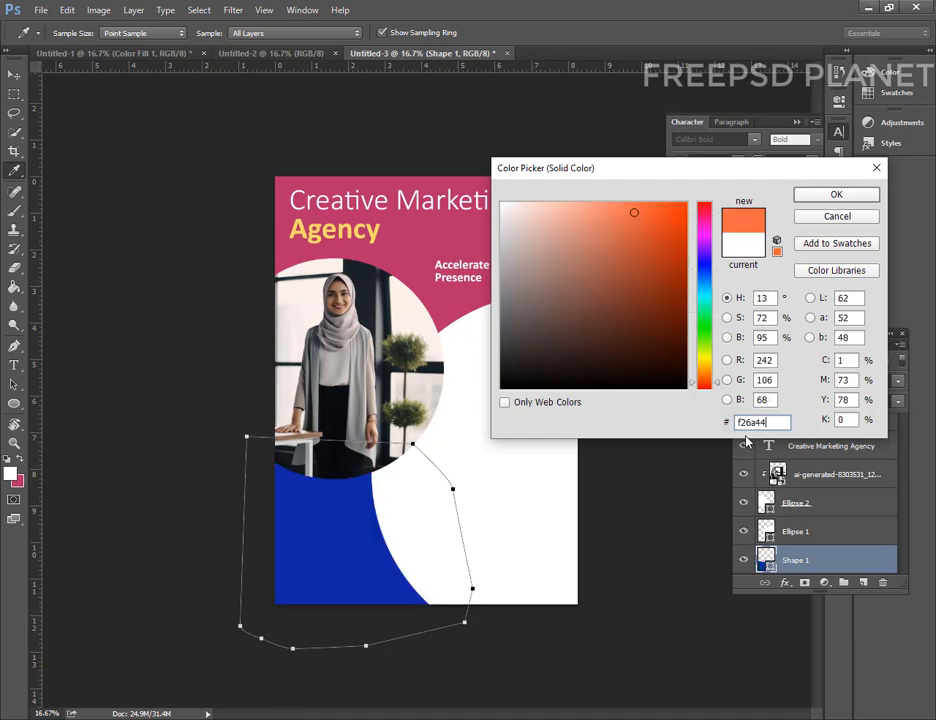
key("Return")
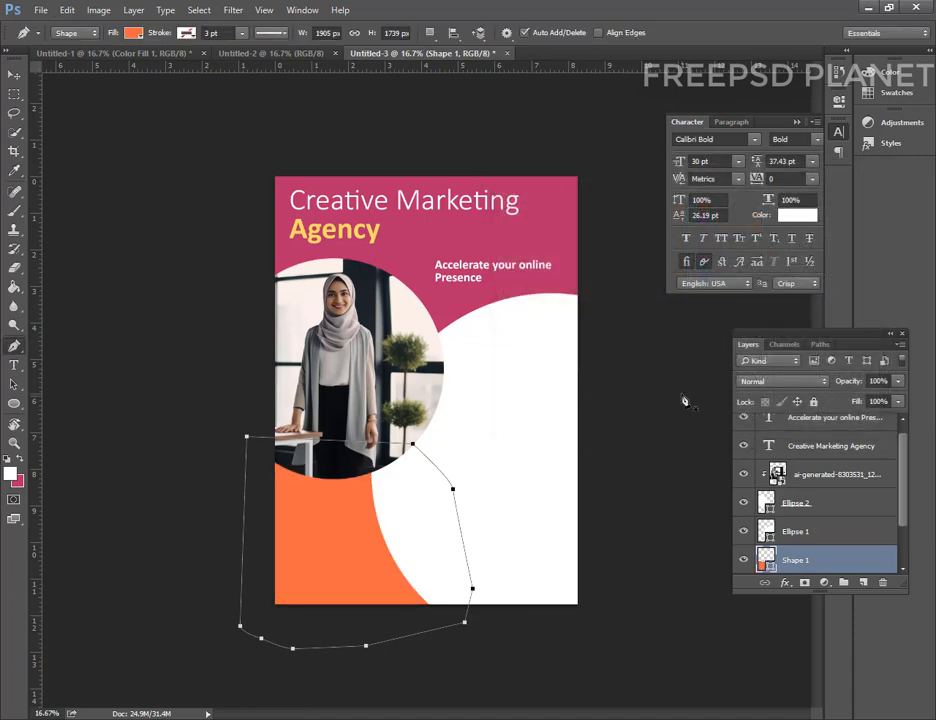
left_click(13, 76)
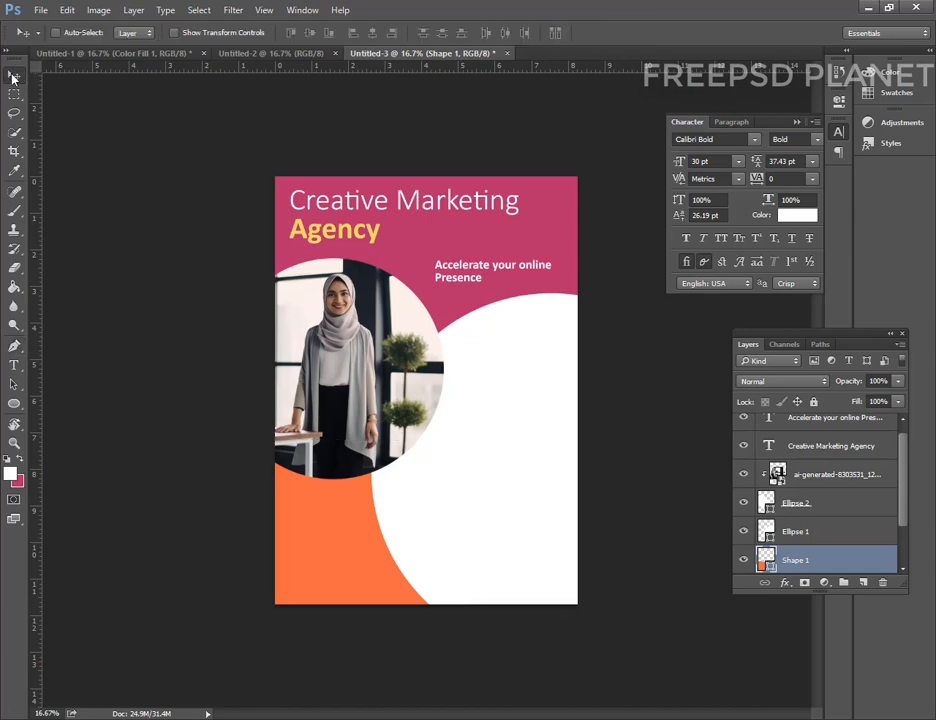
key("r")
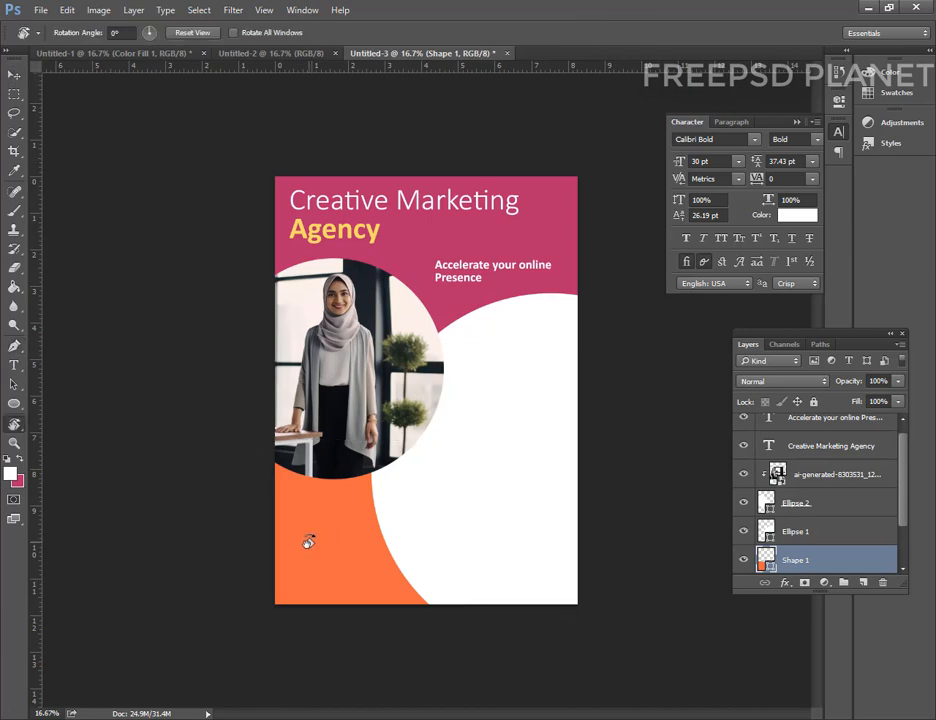
key("t")
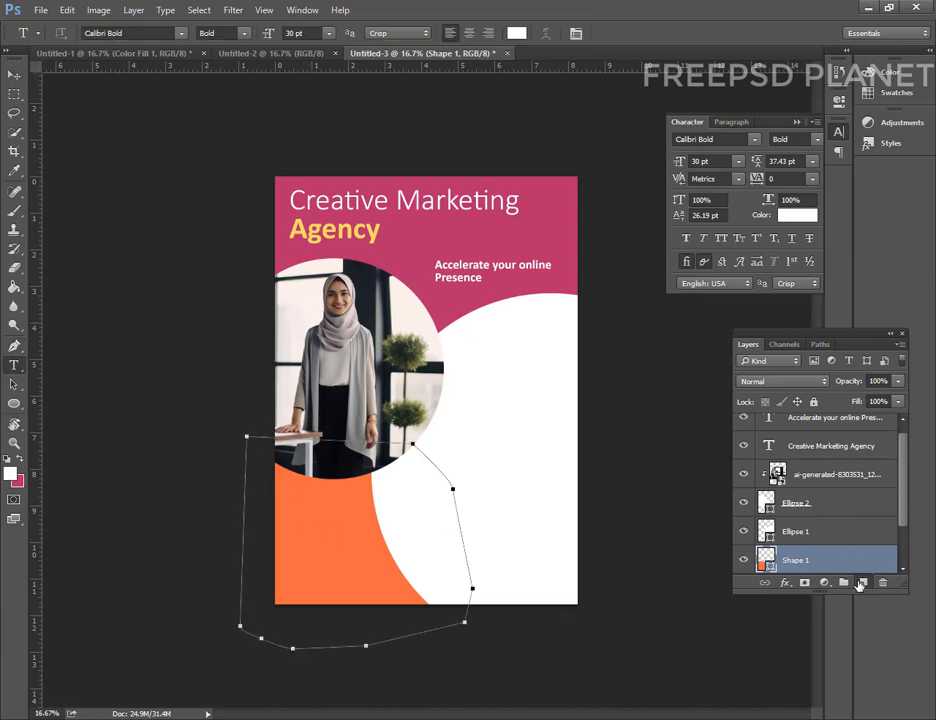
left_click(301, 527)
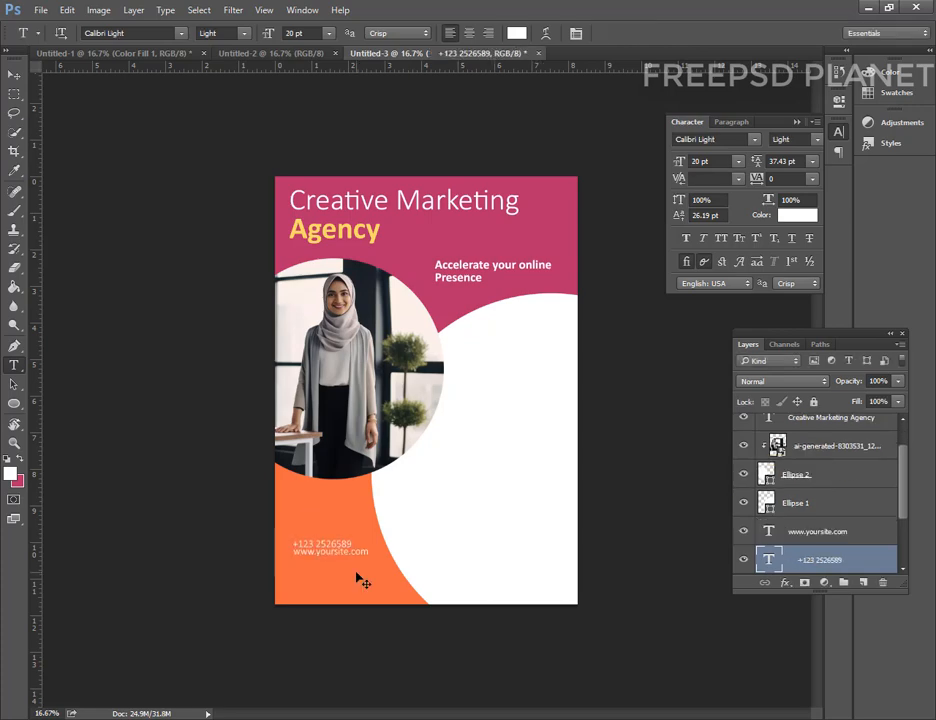
left_click(13, 74)
mouse_move(322, 548)
left_mouse_down()
mouse_move(313, 545)
mouse_move(322, 540)
mouse_move(340, 566)
mouse_move(326, 543)
mouse_move(320, 551)
left_mouse_up()
left_click(330, 556, "ctrl")
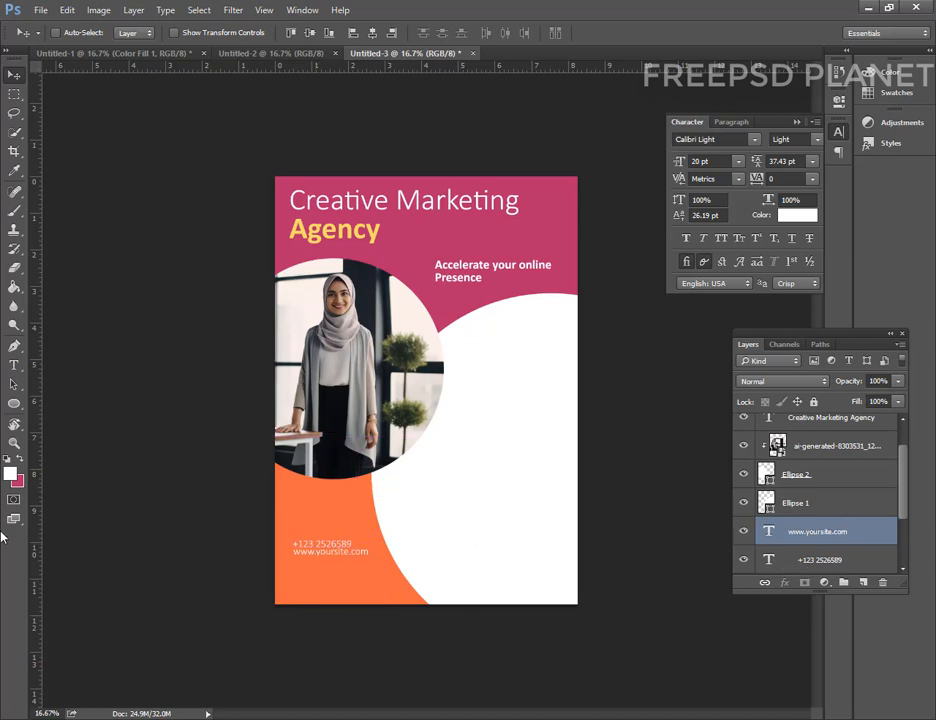
Draw a rectangle about 2840 by 480 px across the flyer's bottom edge on a new layer beneath the large white circle.
left_click(14, 403)
right_click(14, 403)
left_click(55, 395)
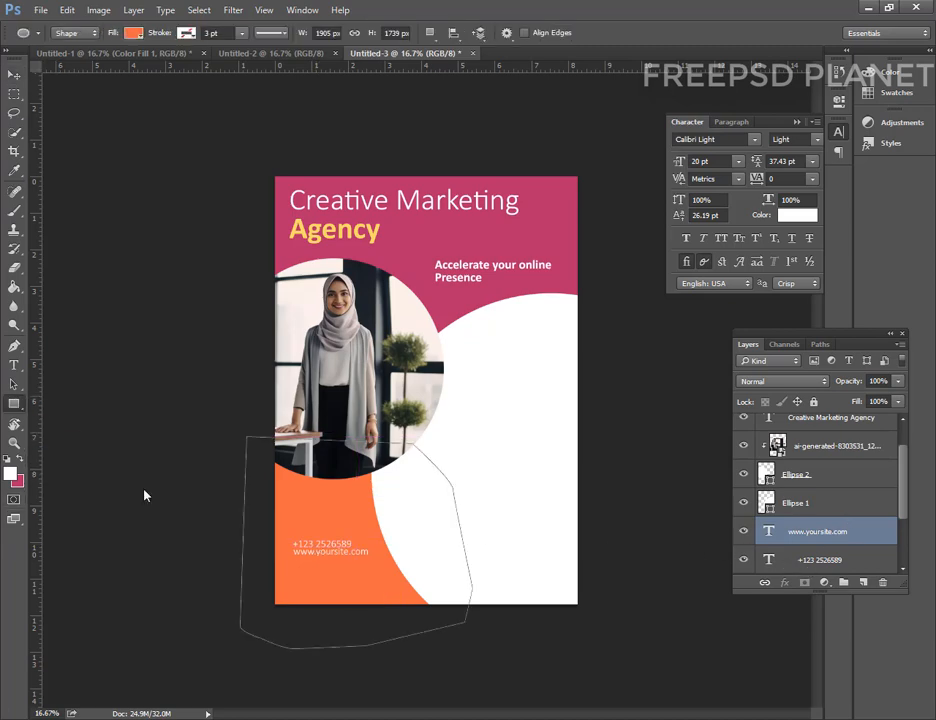
left_click(863, 582)
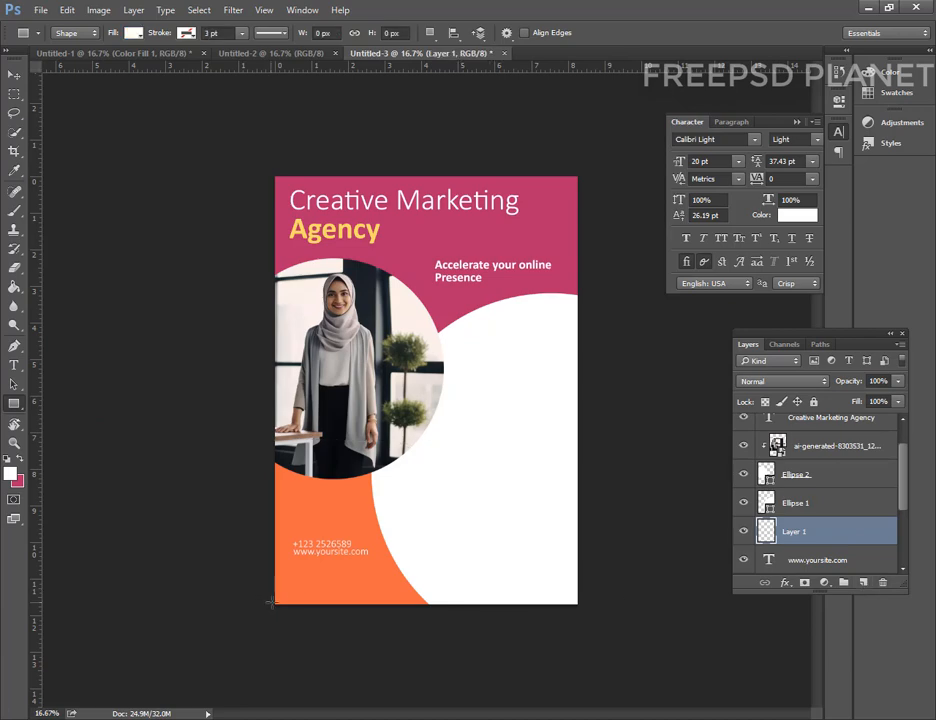
left_click_drag(266, 590, 614, 649)
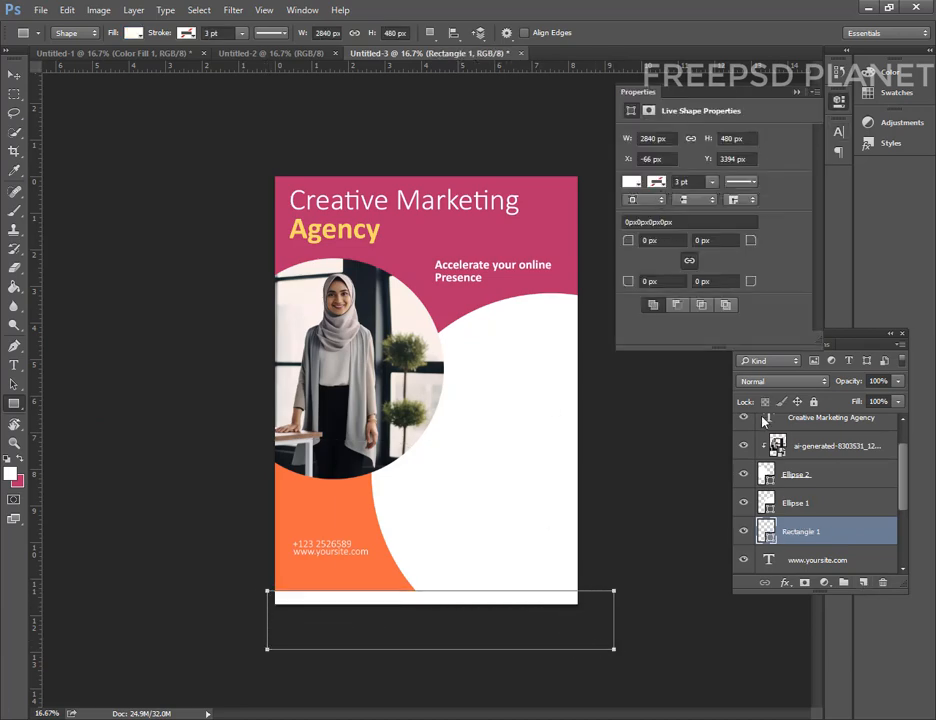
Fill the bottom rectangle with the pink sampled from the flyer's background, #b72d6a.
double_click(766, 531)
left_click(419, 227)
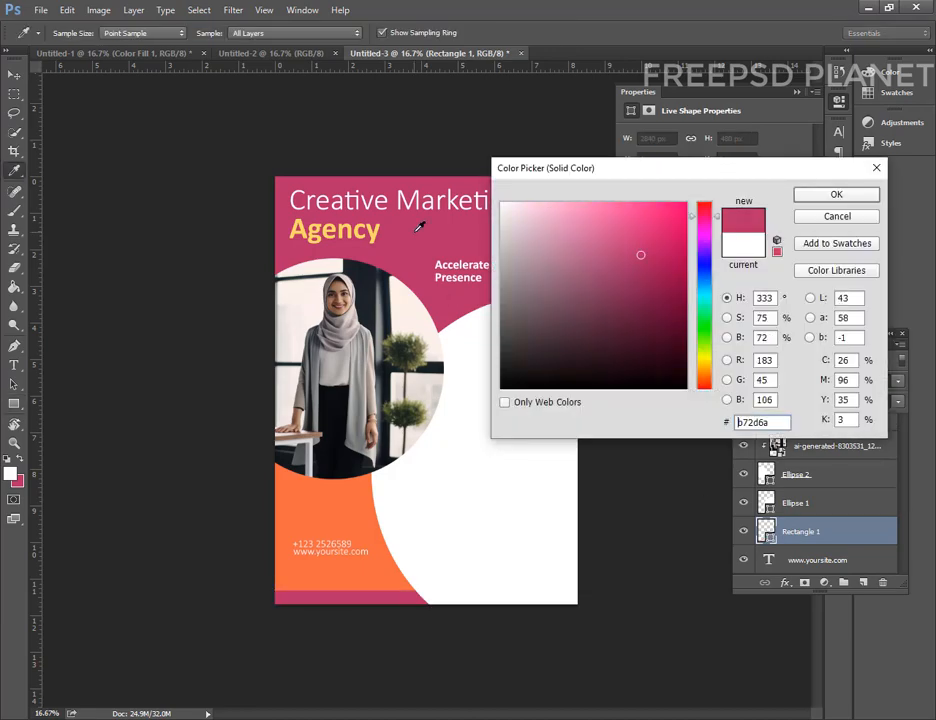
left_click(822, 196)
left_click(13, 76)
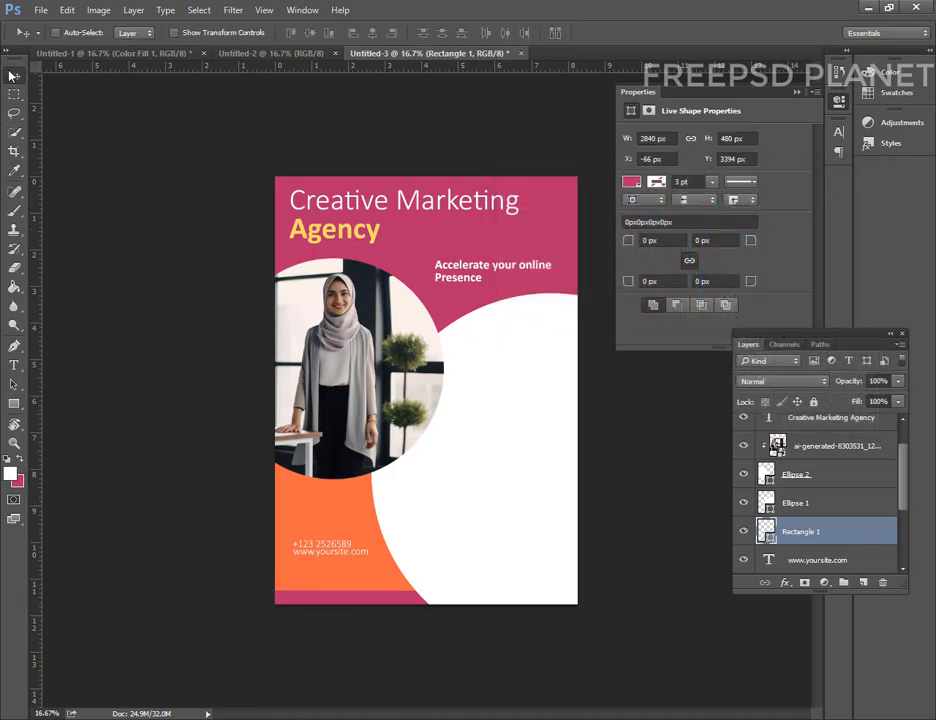
Add the title "OUR SERVICE" in pink 30 pt Calibri Bold and move it to the middle of the large white circle.
key("t")
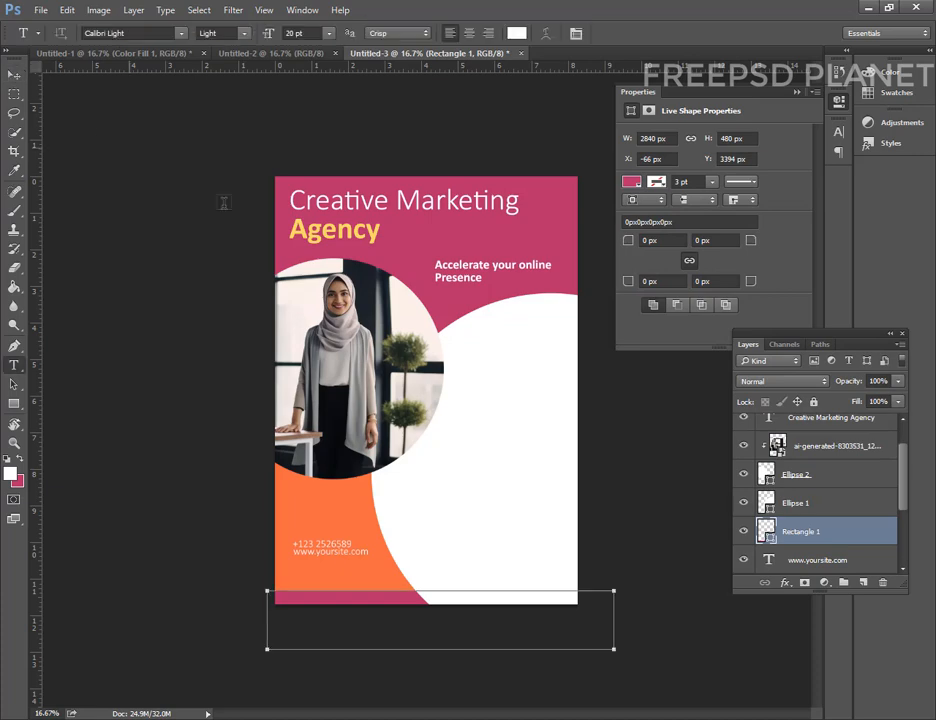
left_click(470, 370)
type("ou")
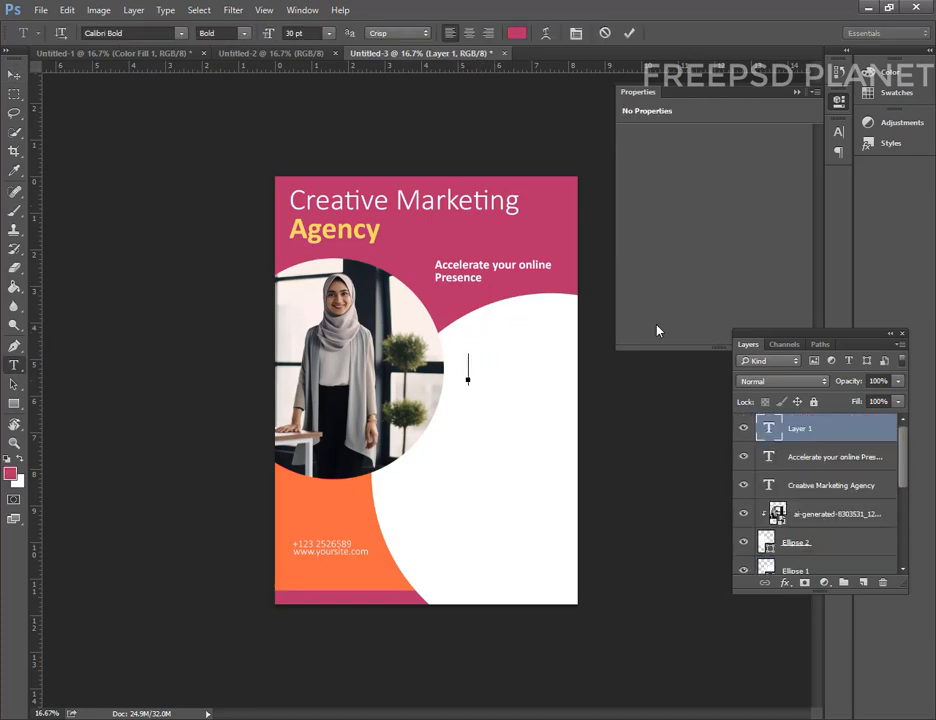
type("r service")
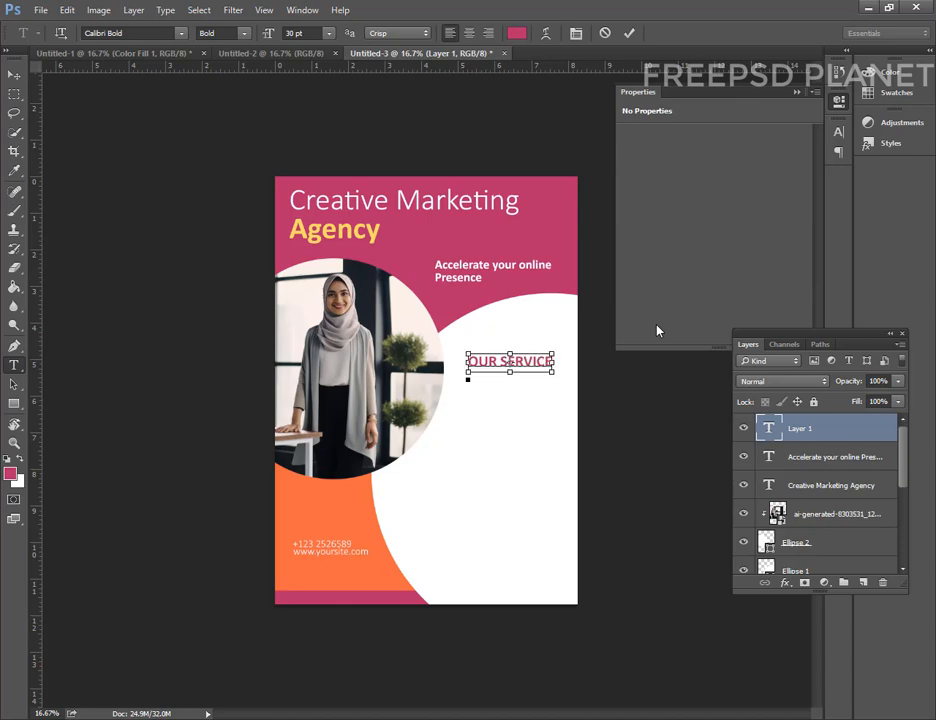
key("ctrl+Return")
left_click(13, 78)
left_click_drag(510, 362, 495, 397)
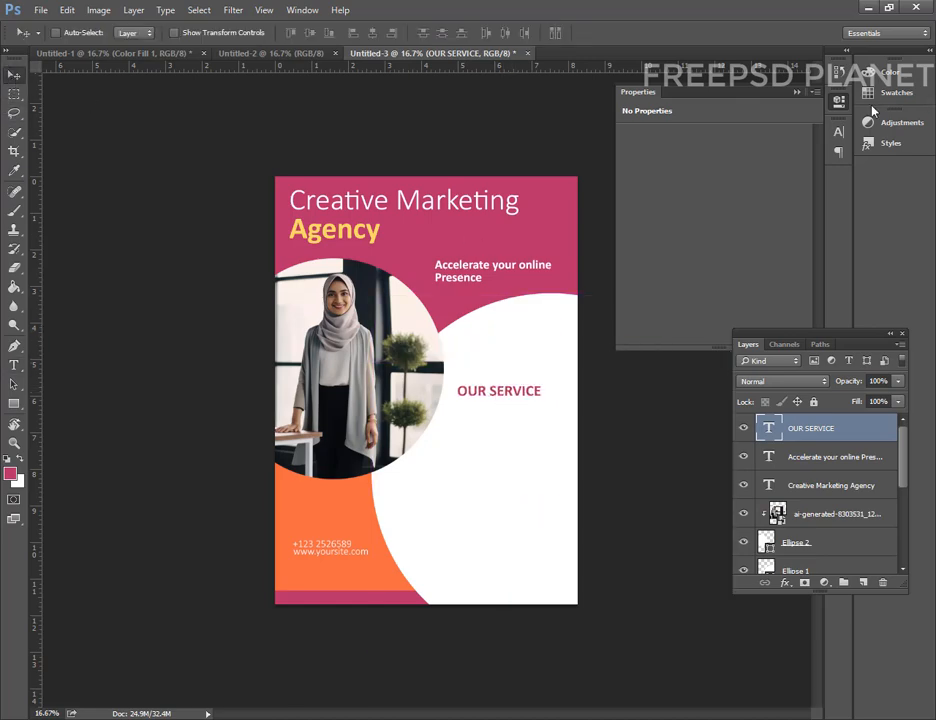
left_click(838, 131)
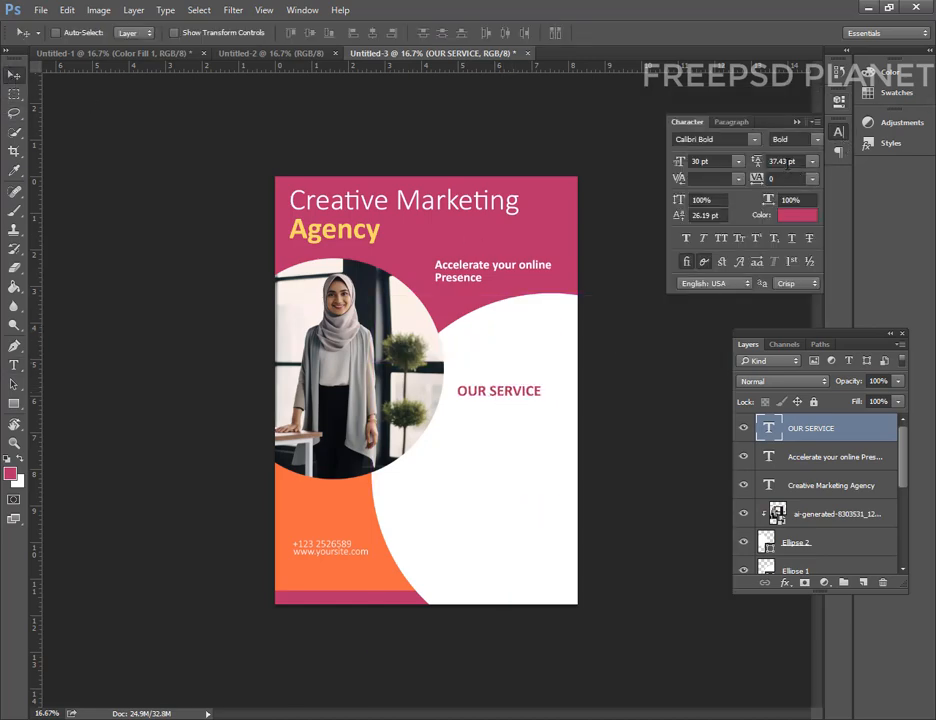
Enlarge the "OUR SERVICE" title to 36 pt and shift it slightly down within the large white circle.
left_click(680, 161)
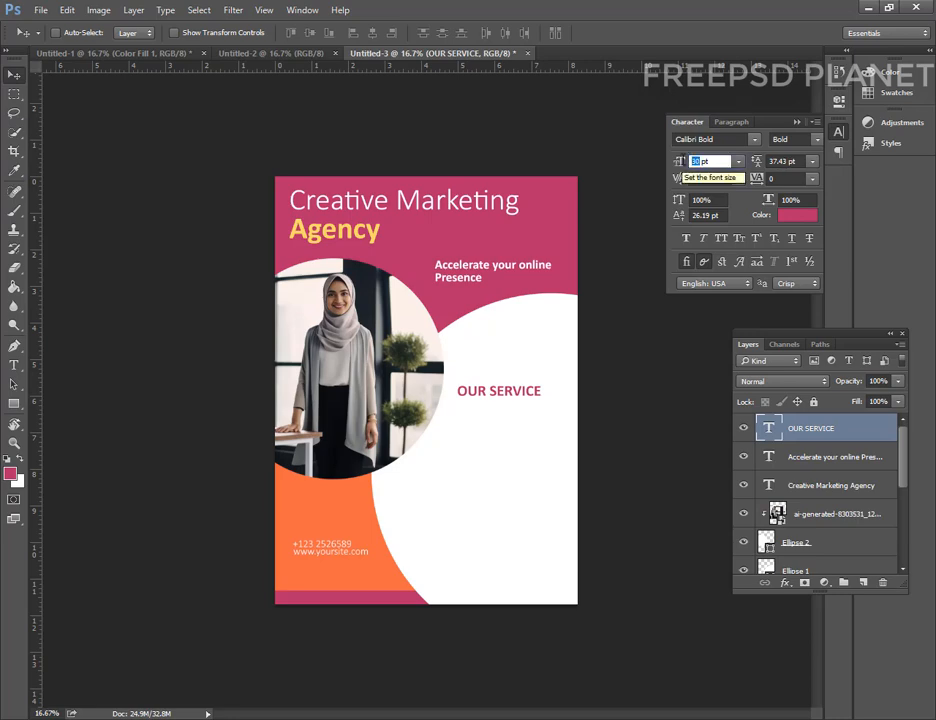
type("3")
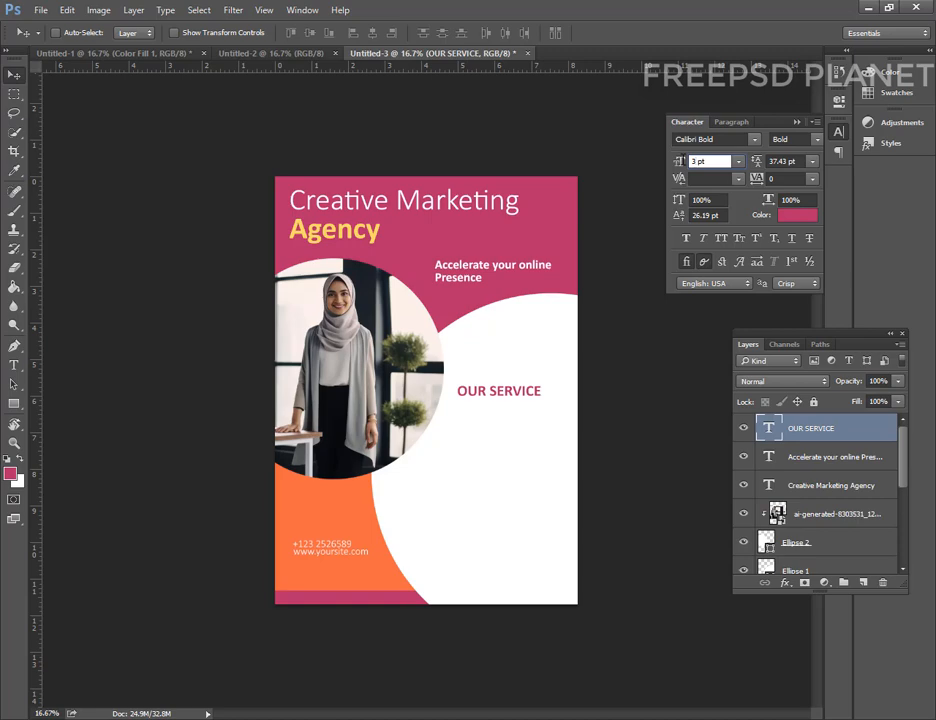
key("Return")
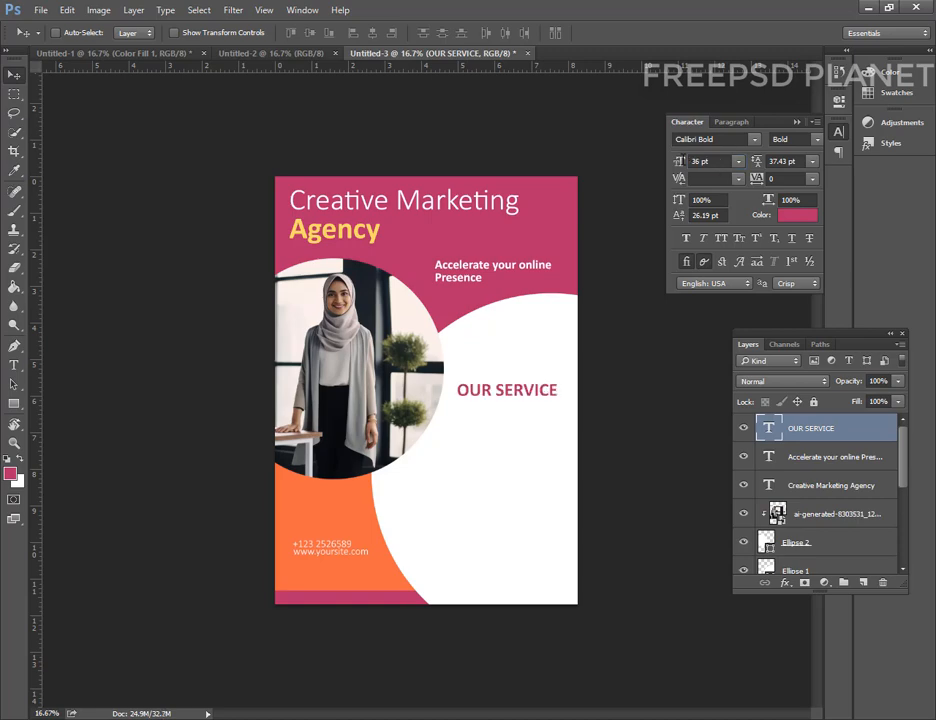
mouse_move(501, 390)
left_mouse_down()
mouse_move(497, 374)
mouse_move(492, 396)
left_mouse_up()
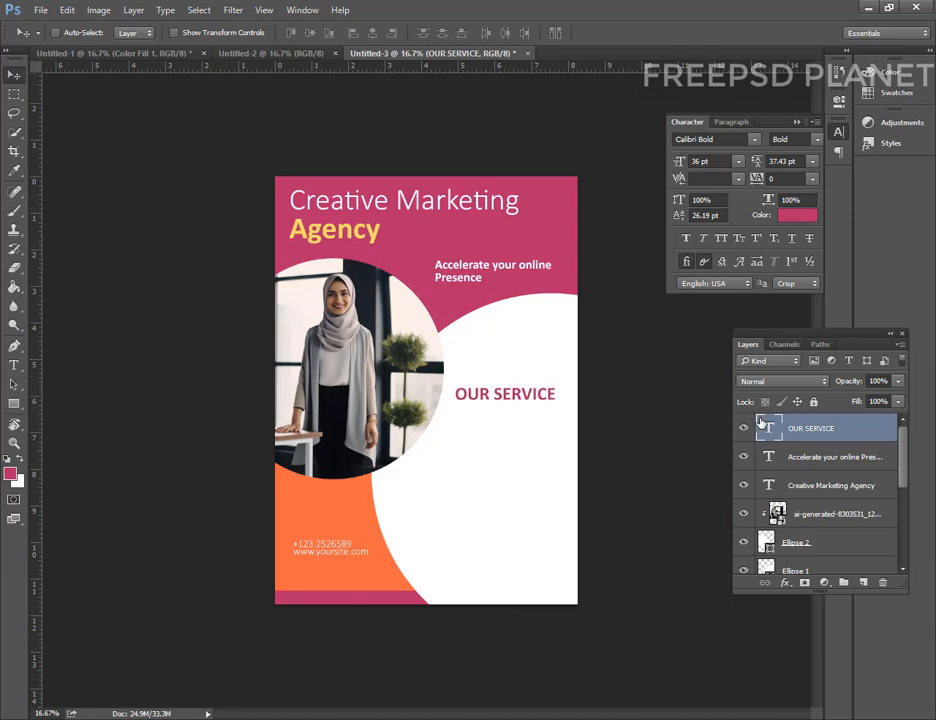
Draw a small pink circle beneath the "OUR SERVICE" title and duplicate it downward into a column of five bullets.
left_click(14, 403)
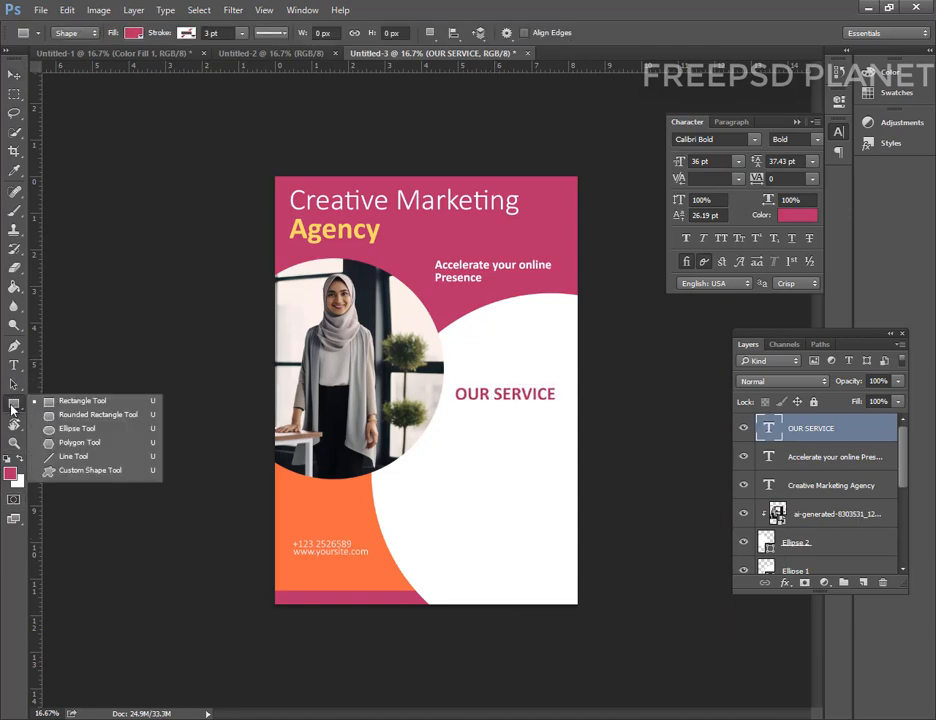
left_click(70, 429)
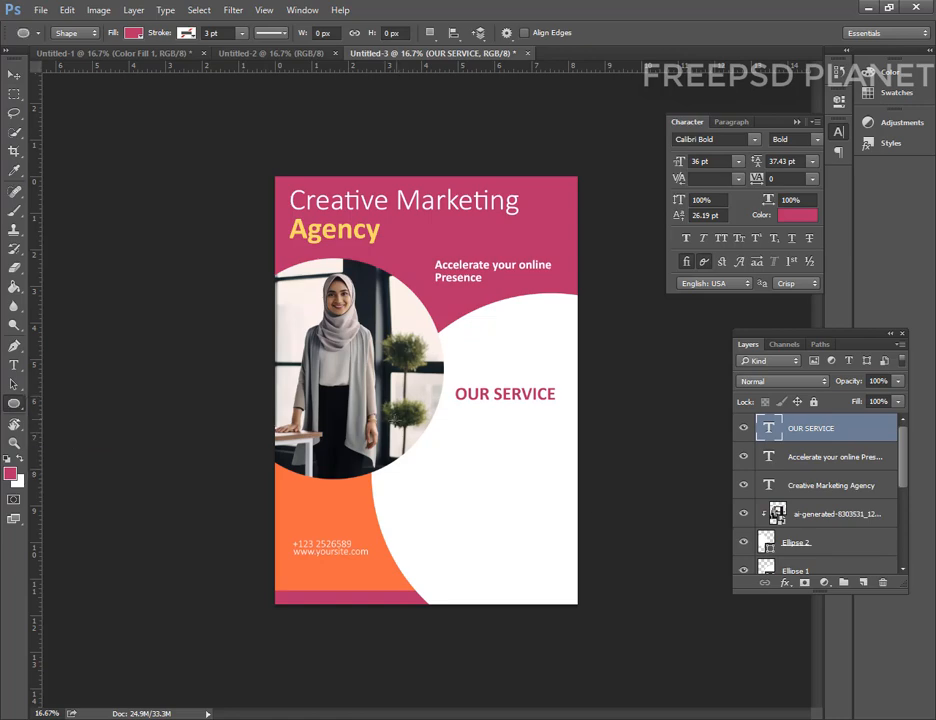
mouse_move(444, 427)
left_mouse_down()
mouse_move(455, 435)
mouse_move(456, 493)
mouse_move(456, 483)
mouse_move(464, 491)
mouse_move(451, 506)
left_mouse_up()
key("ctrl+z")
key("v")
key("ctrl+z")
key("ctrl+z")
left_click(452, 438, "ctrl")
left_click(452, 446, "ctrl+shift")
key("ctrl+z")
left_click(449, 476, "ctrl")
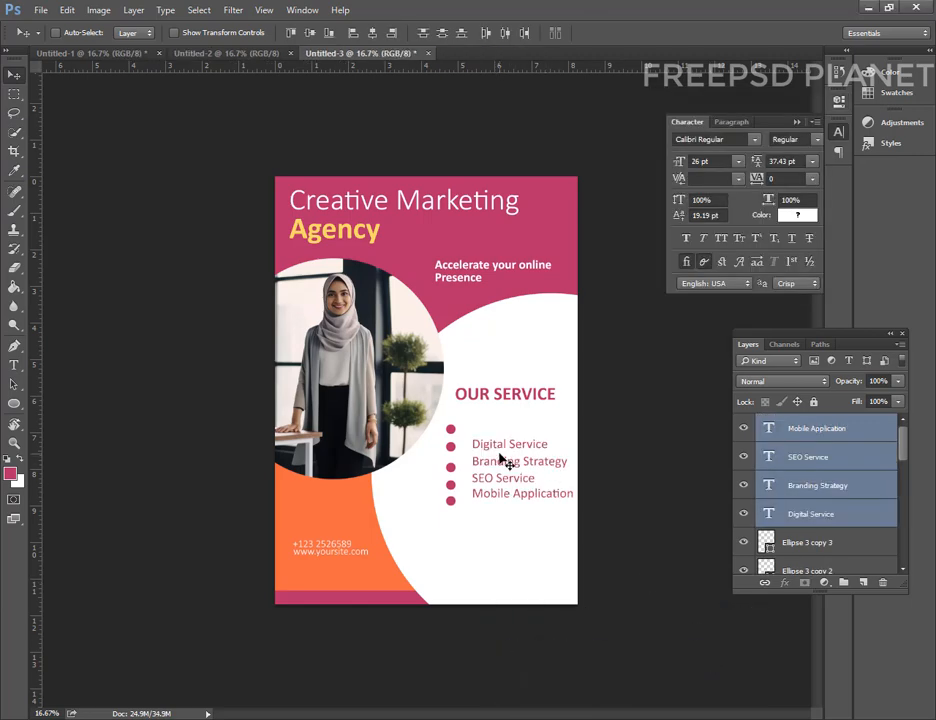
Move the four service lines up beside the bullets, then nudge "SEO Service" and "Mobile Application" down level with their own bullets.
mouse_move(478, 451)
left_mouse_down()
mouse_move(470, 438)
mouse_move(478, 434)
left_mouse_up()
left_click(470, 466, "ctrl")
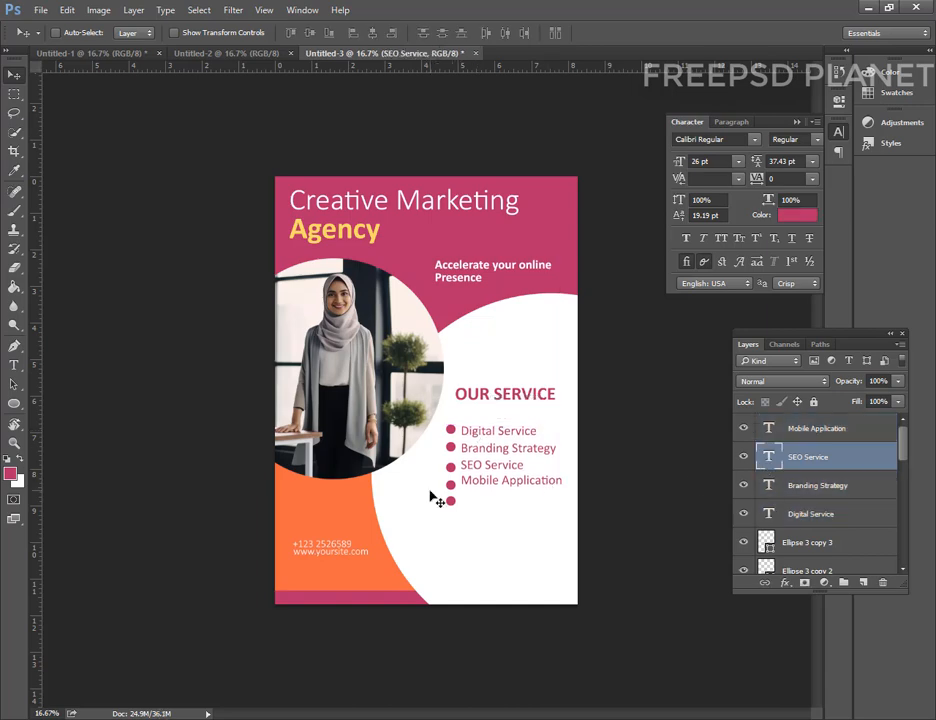
left_click(484, 484, "ctrl")
key("shift+Down")
key("shift+Down")
key("shift+Down")
key("shift+Down")
key("shift+Down")
key("shift+Up")
key("shift+Up")
left_click(474, 466, "ctrl")
key("shift+Down")
key("shift+Down")
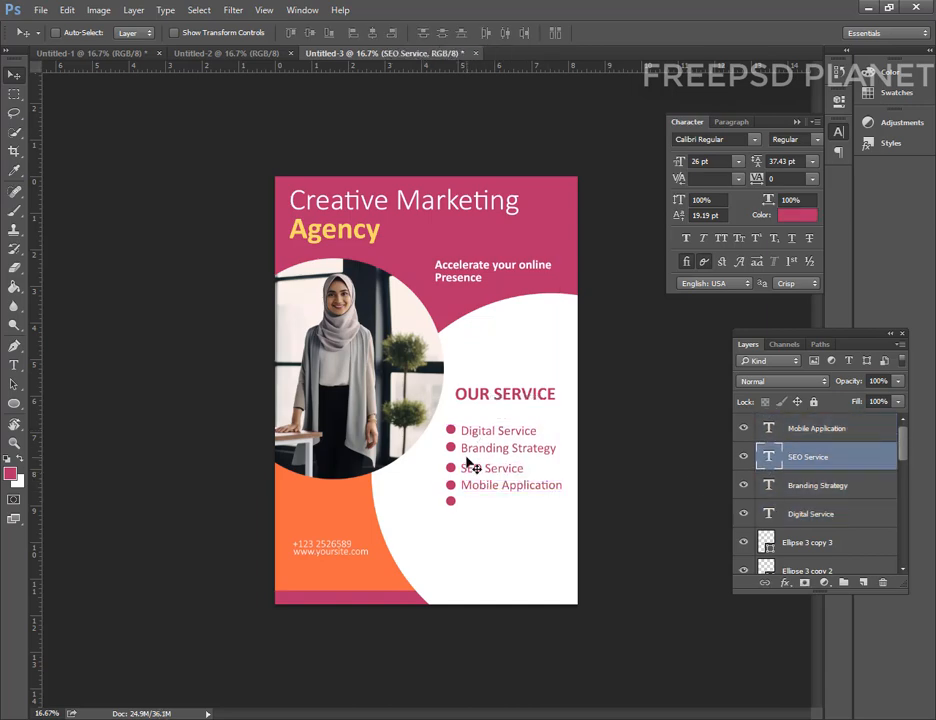
Duplicate the "Mobile Application" line beside the fifth bullet and change the copy's text to "Site Growth".
left_click(485, 488, "ctrl")
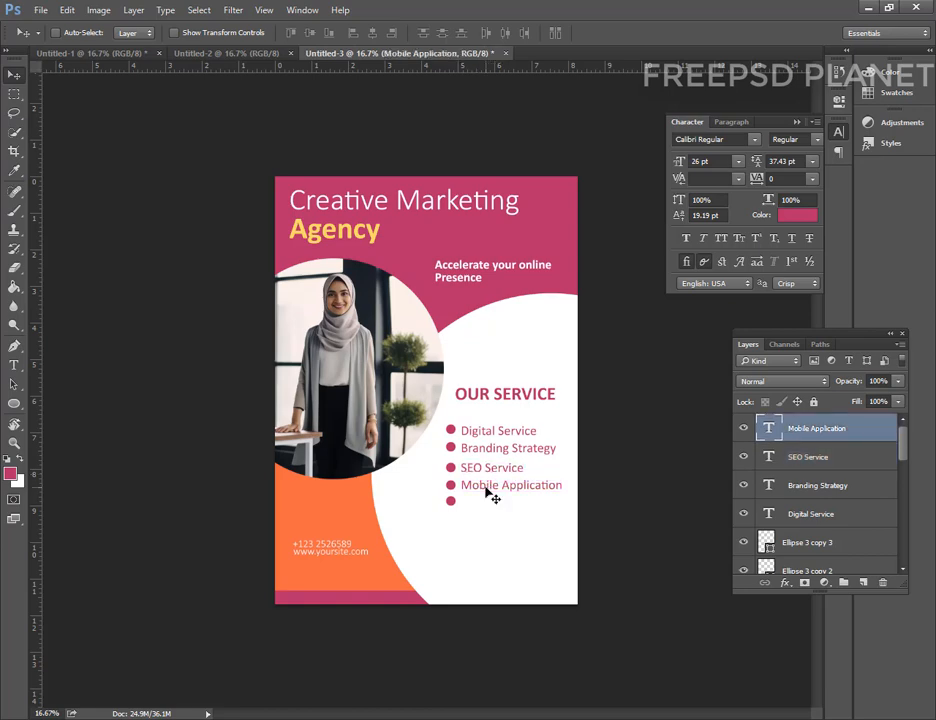
left_click_drag(501, 486, 449, 502, "alt")
key("t")
left_click(553, 505)
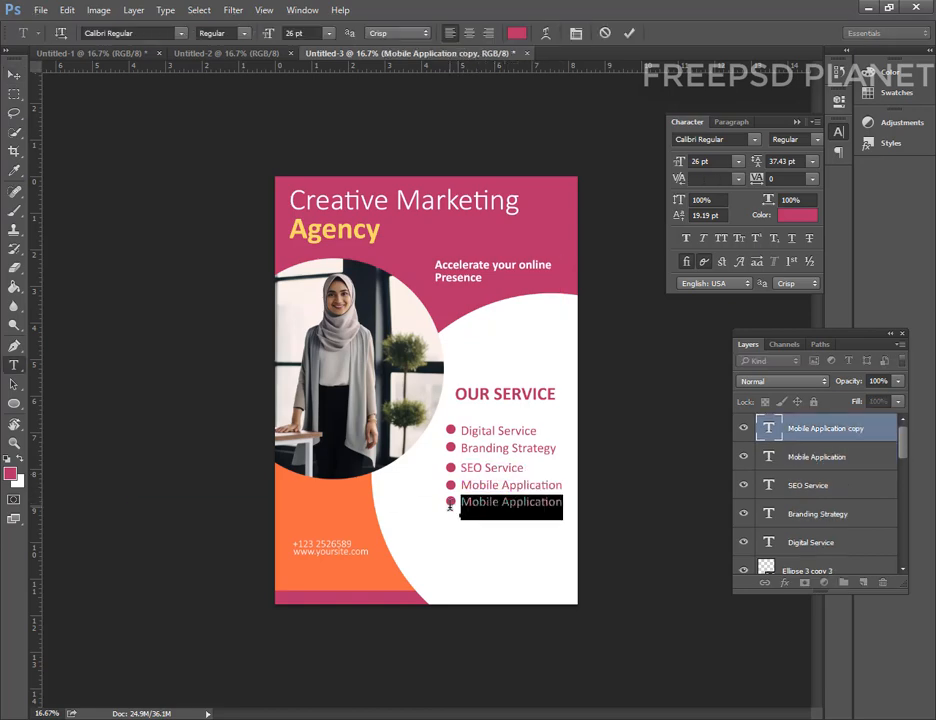
type("Site Growth")
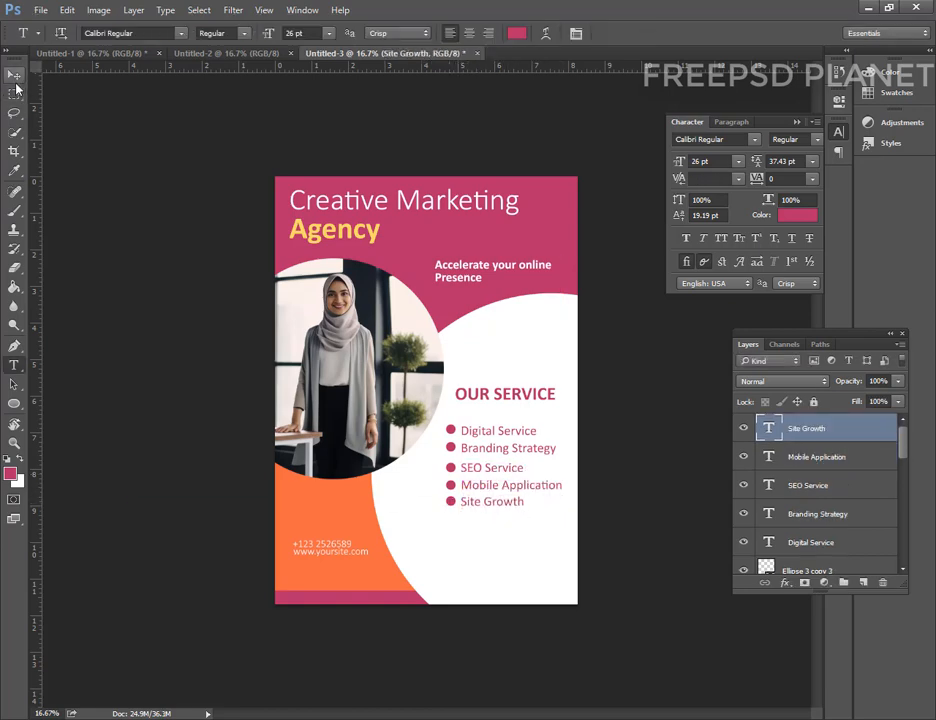